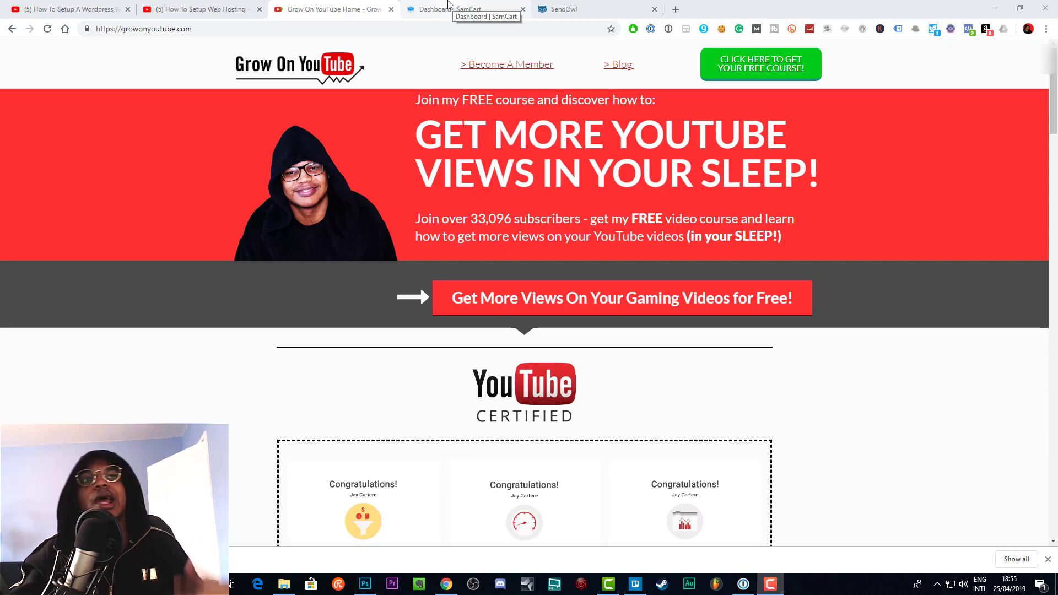
# Step: Switch to the SamCart dashboard and start a new product named "Test Upsell" priced at $150
pyautogui.click(449, 4)
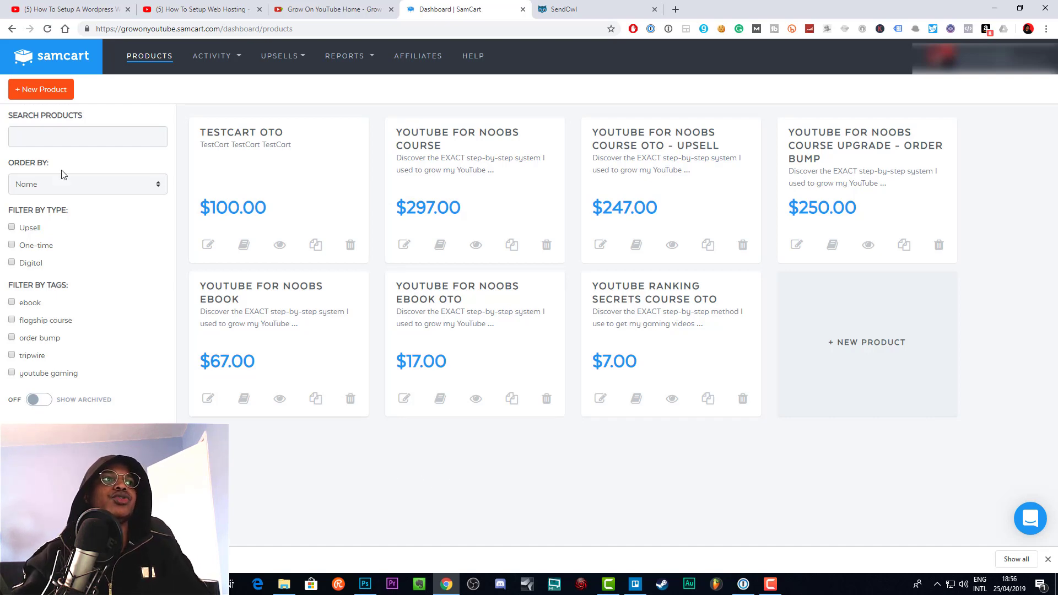
pyautogui.click(49, 97)
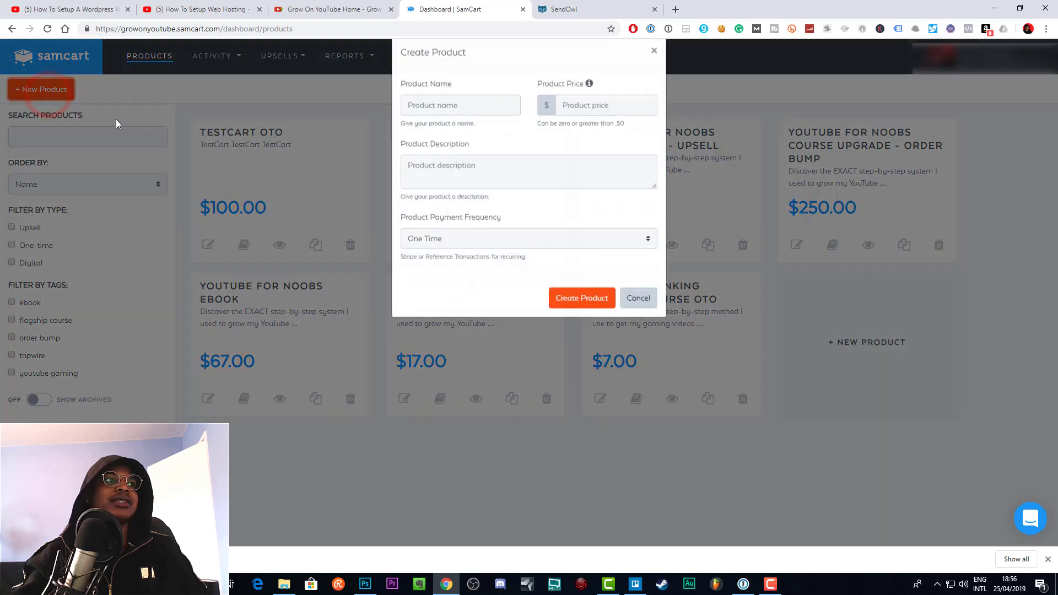
pyautogui.click(425, 130)
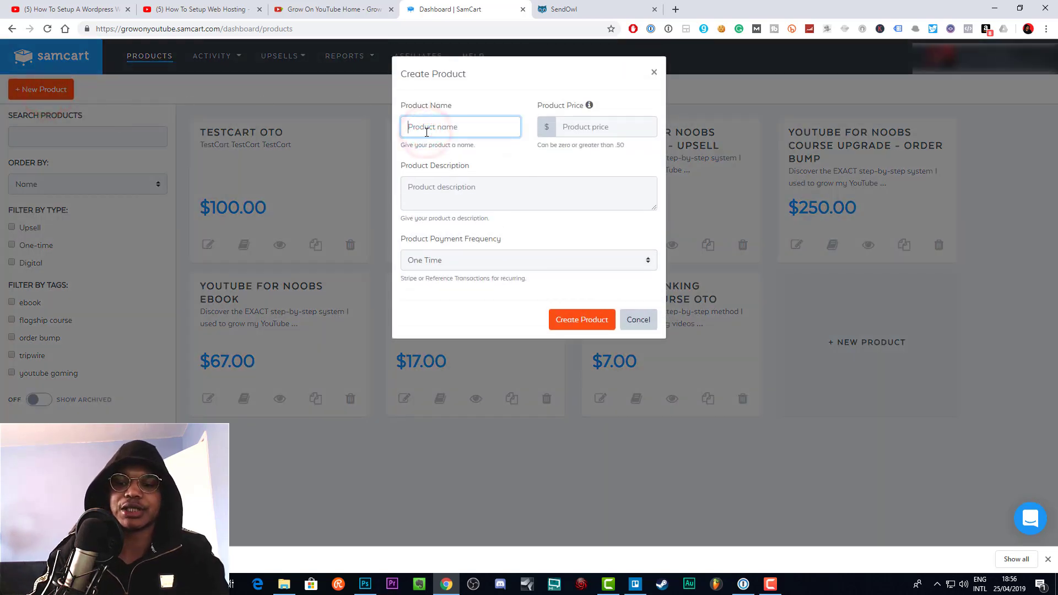
pyautogui.write('Test')
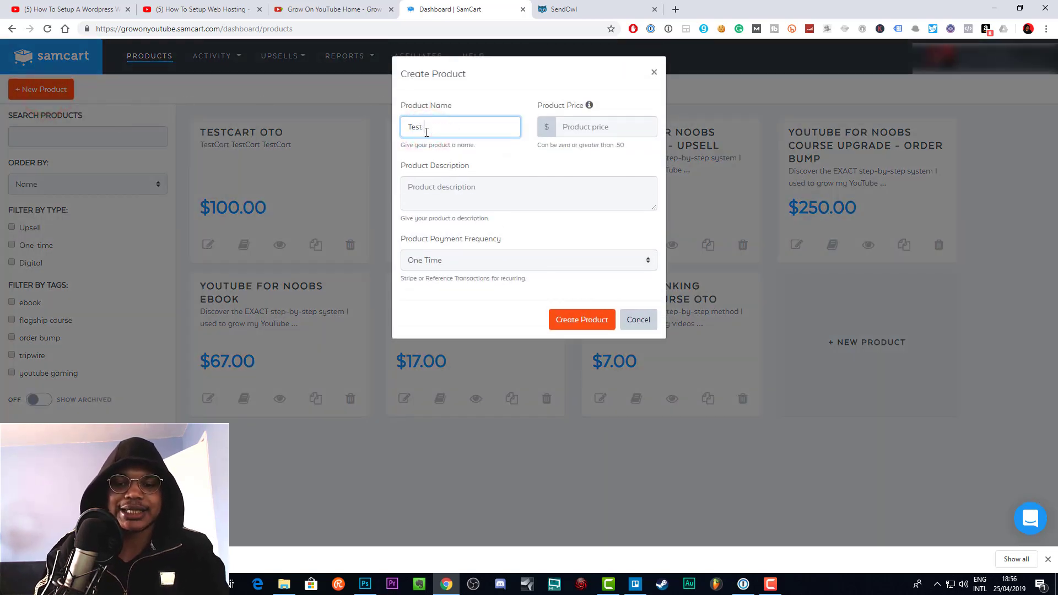
pyautogui.write(' Upsel')
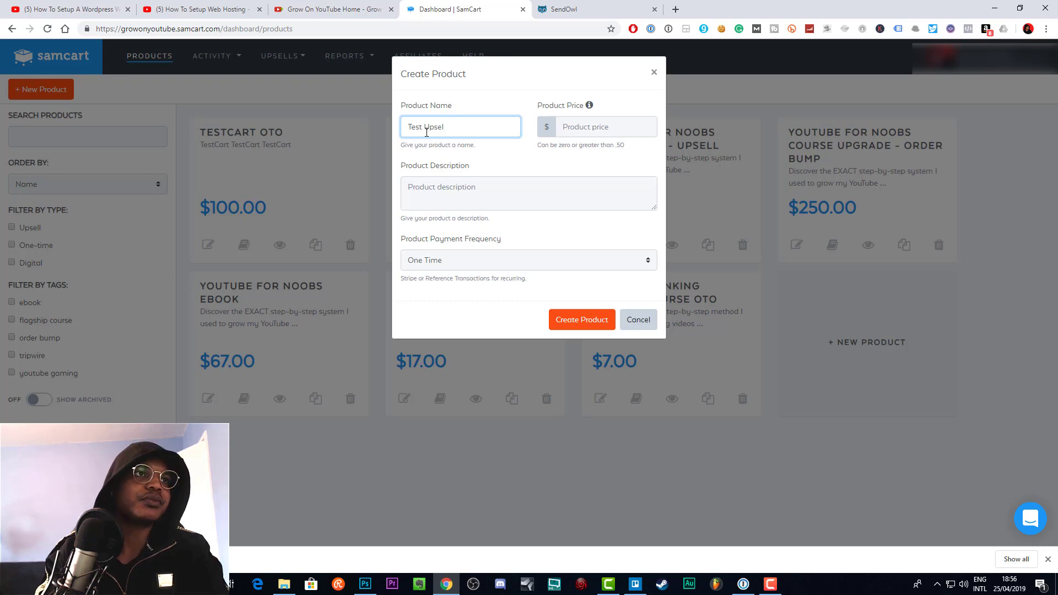
pyautogui.write('l')
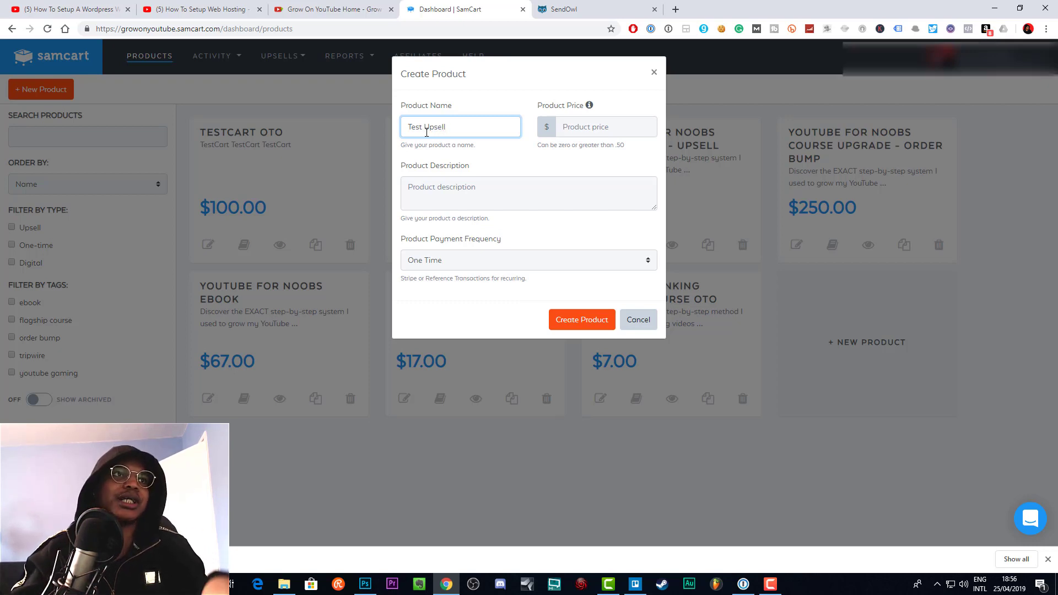
pyautogui.click(593, 132)
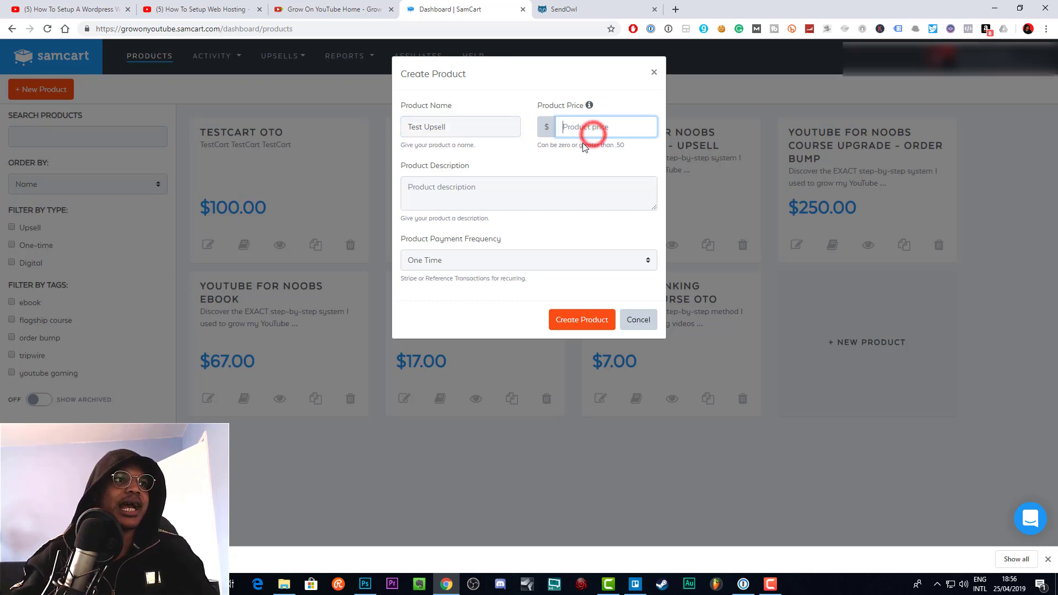
pyautogui.write('150')
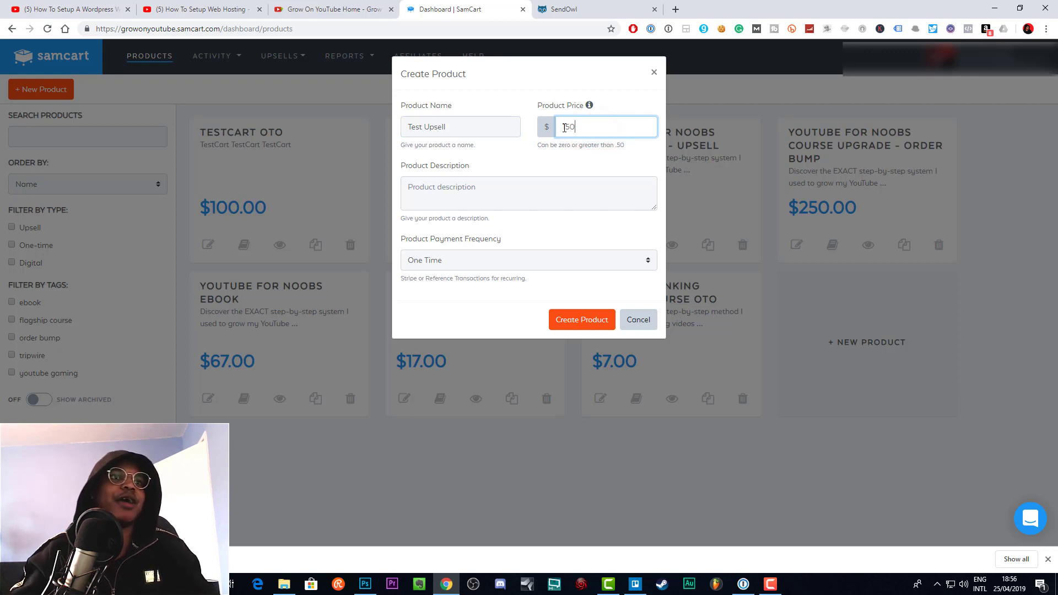
# Step: Enter "hfdhfh" as the product description, create the product with one-time payment and save its details
pyautogui.click(551, 188)
pyautogui.write('hfdhfh')
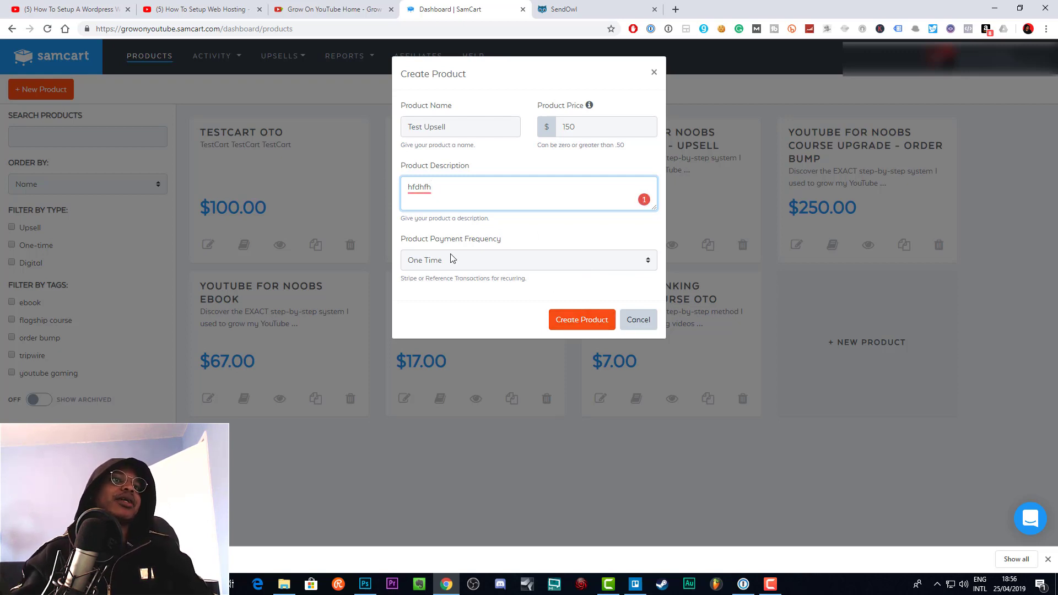
pyautogui.click(588, 319)
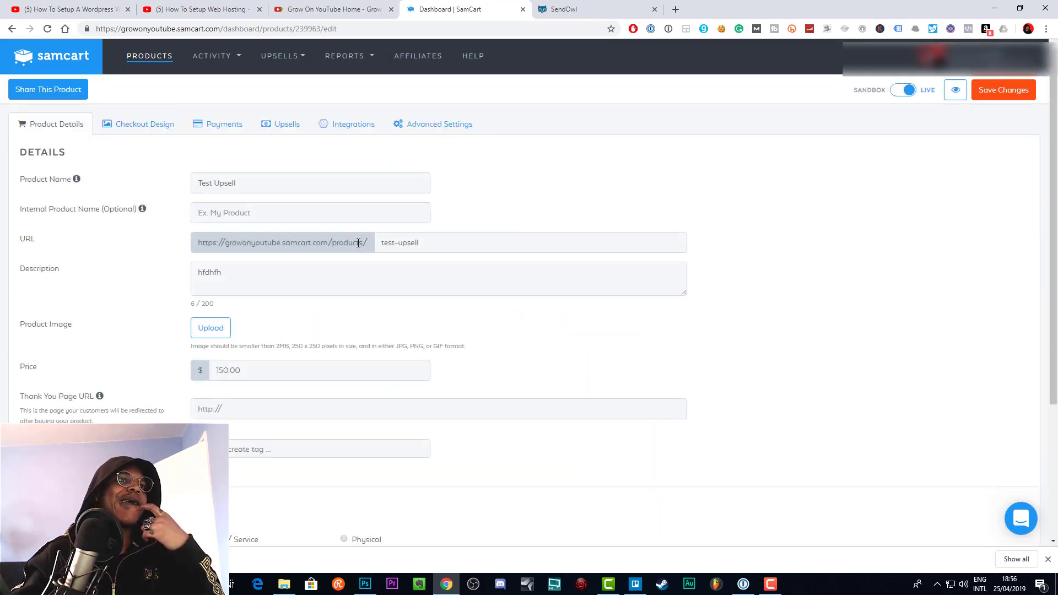
pyautogui.click(1010, 89)
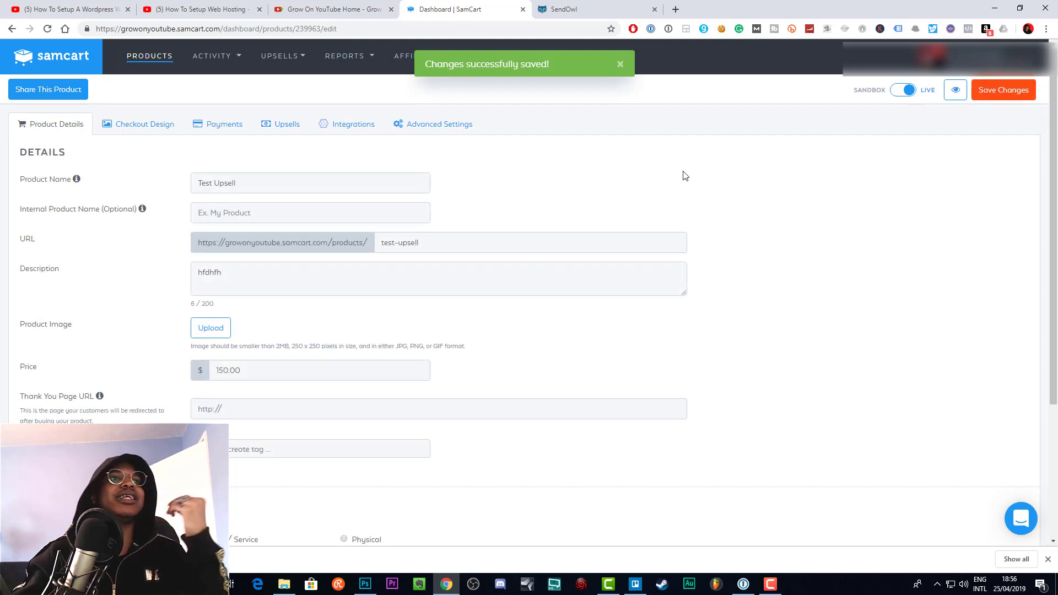
# Step: Check the order bump and upsell funnel settings of the TestCart product, and return to the product list
pyautogui.middleClick(158, 55)
pyautogui.click(621, 20)
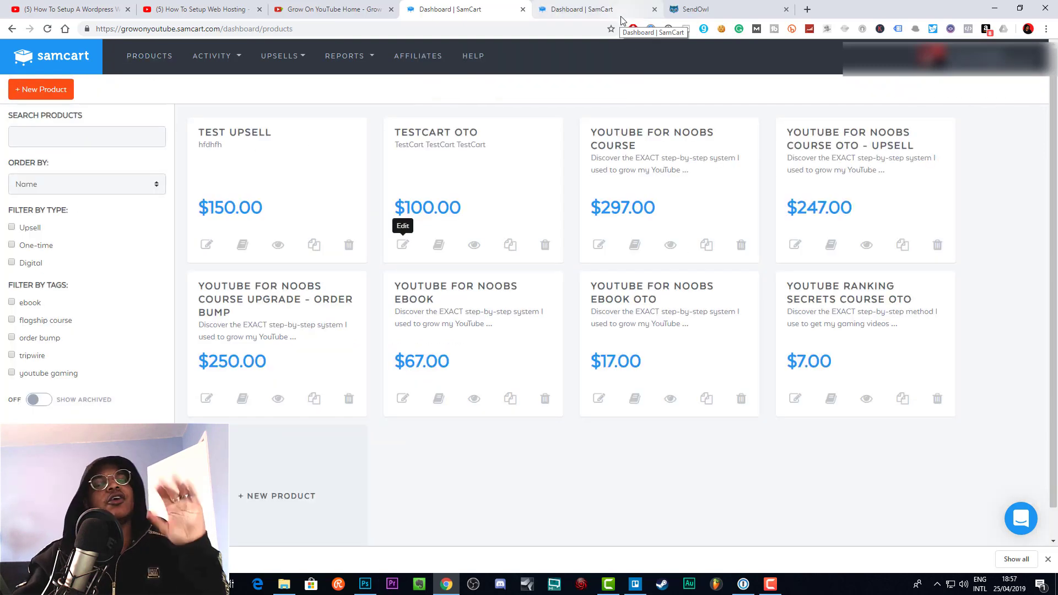
pyautogui.click(591, 9)
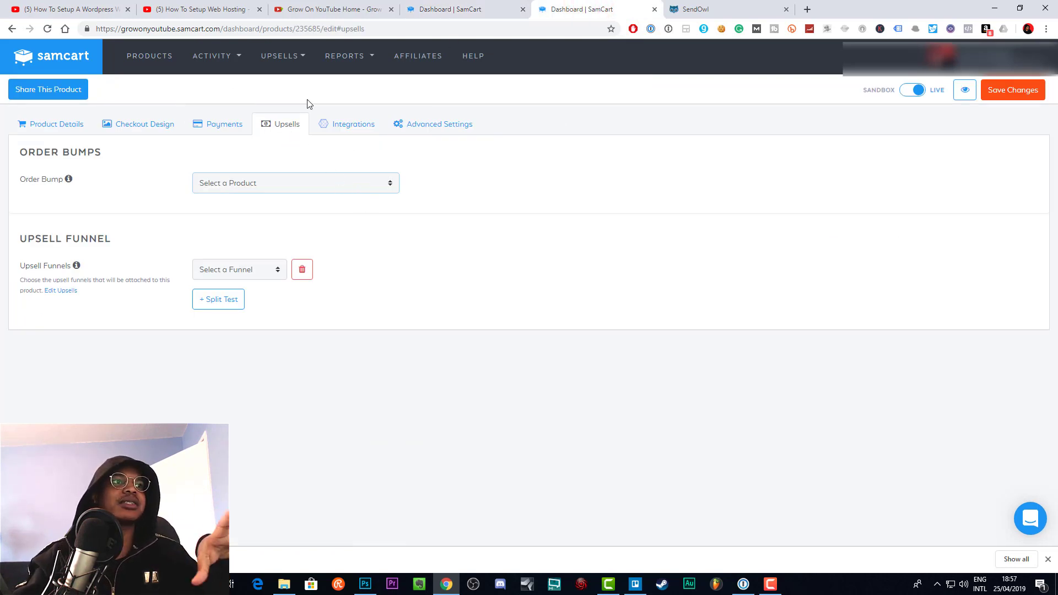
pyautogui.click(507, 6)
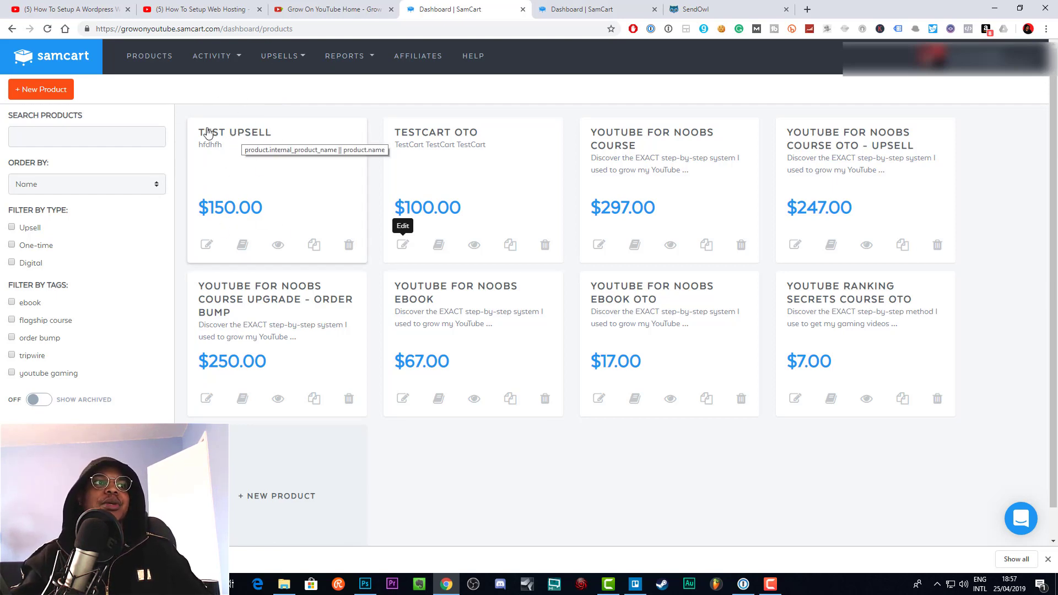
# Step: Open the Upsells list in a separate browser tab and switch to it
pyautogui.click(303, 58)
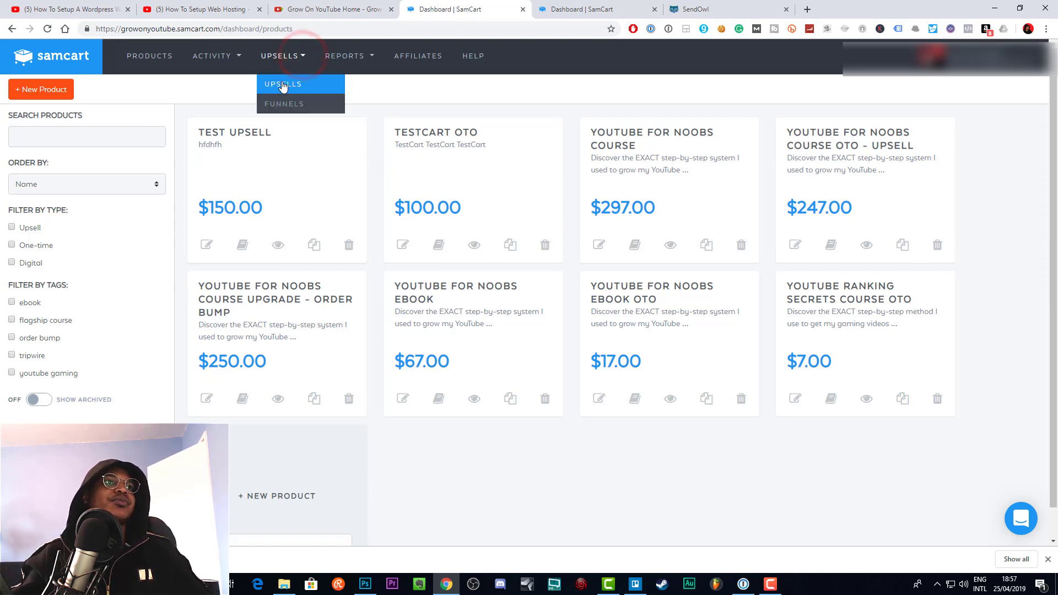
pyautogui.rightClick(281, 90)
pyautogui.click(310, 97)
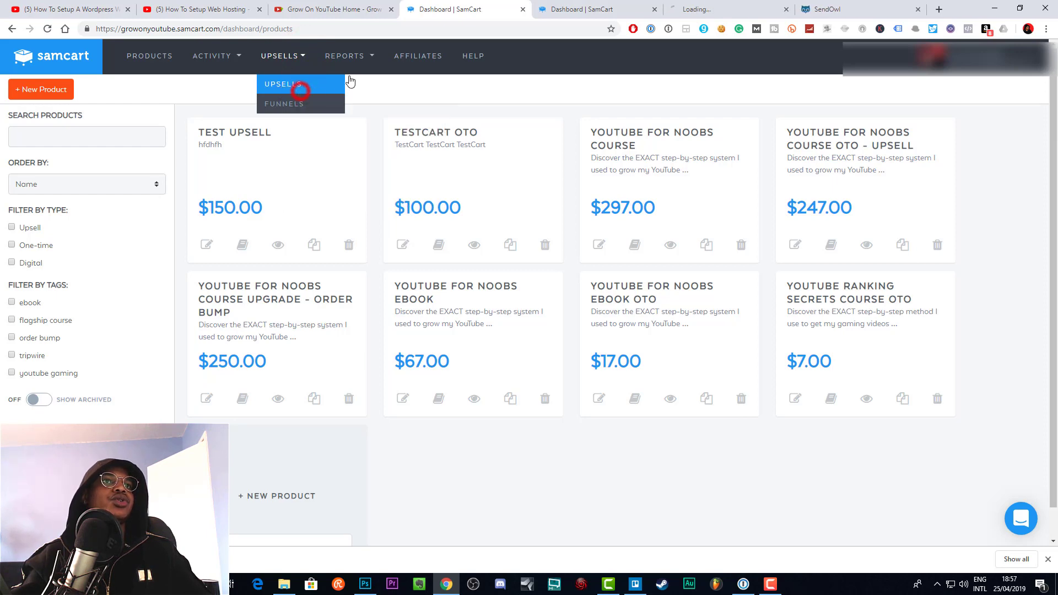
pyautogui.click(706, 5)
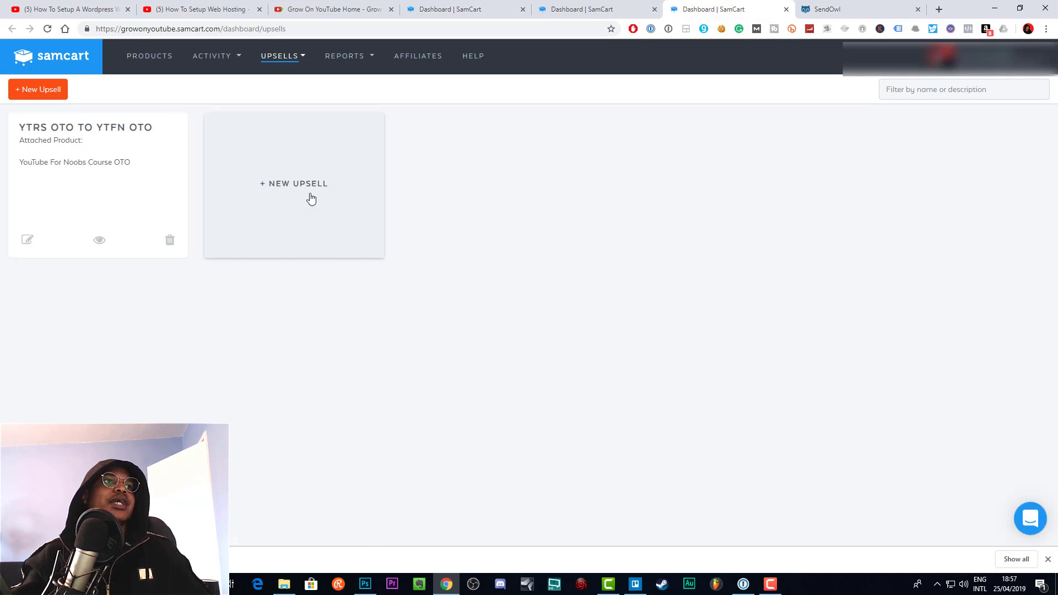
# Step: Create an upsell named "test upsell" with the description "gfdgfdg", attached to the Test Upsell product
pyautogui.click(304, 186)
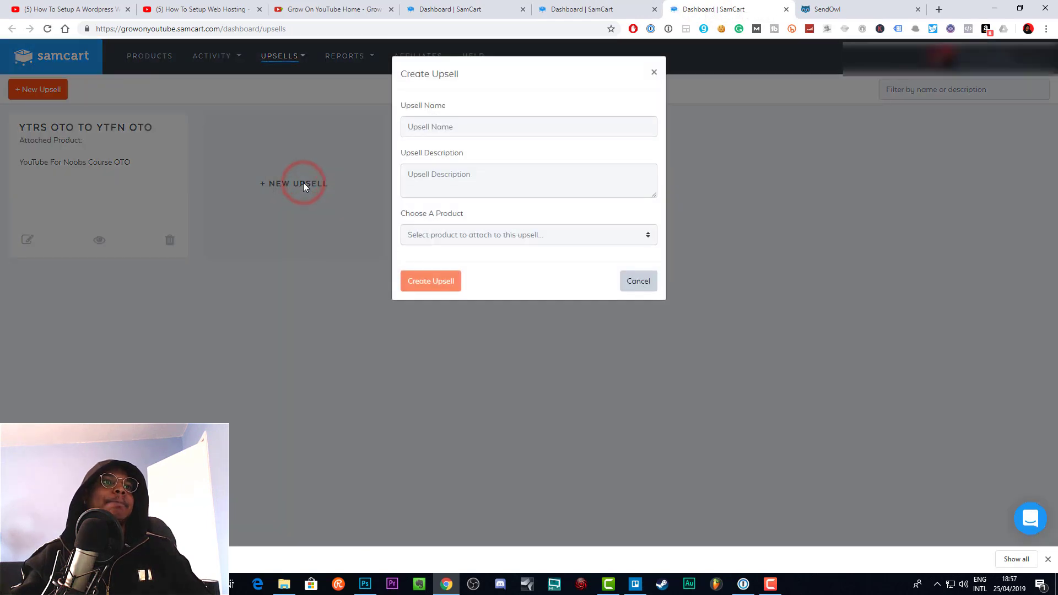
pyautogui.click(456, 123)
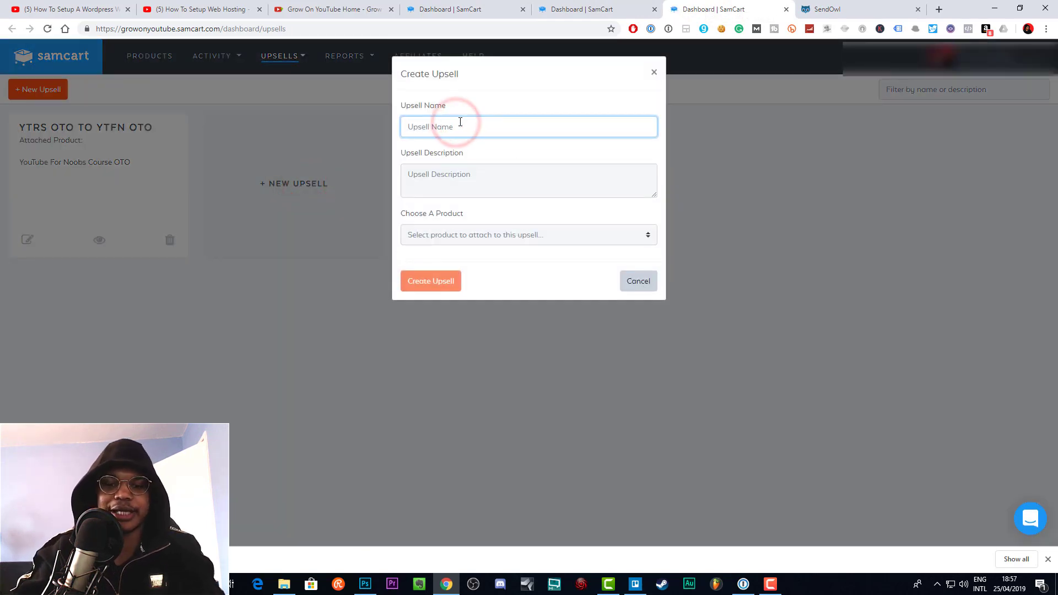
pyautogui.write('test upsell')
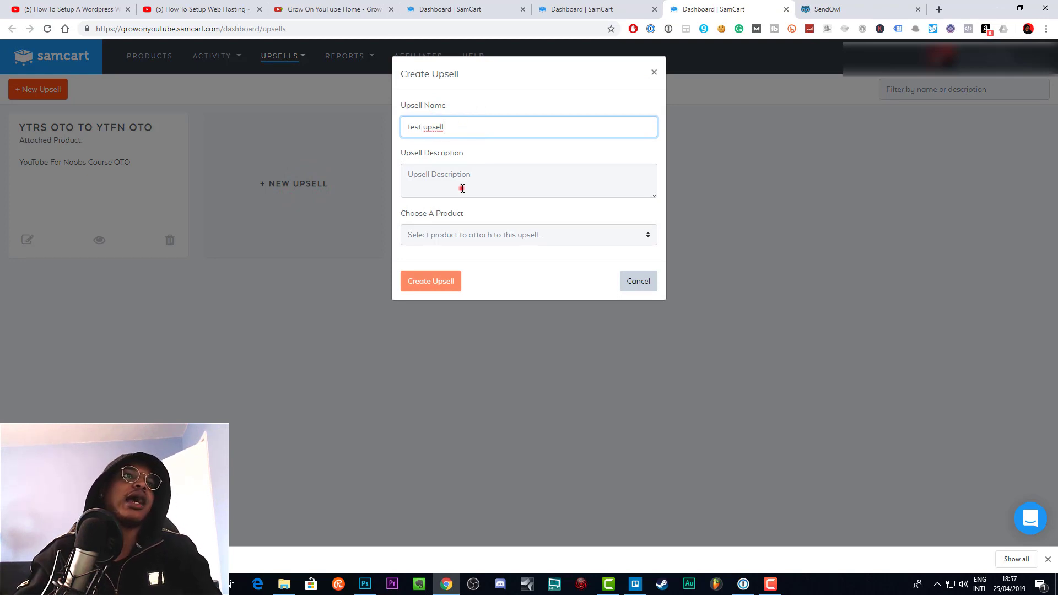
pyautogui.click(462, 183)
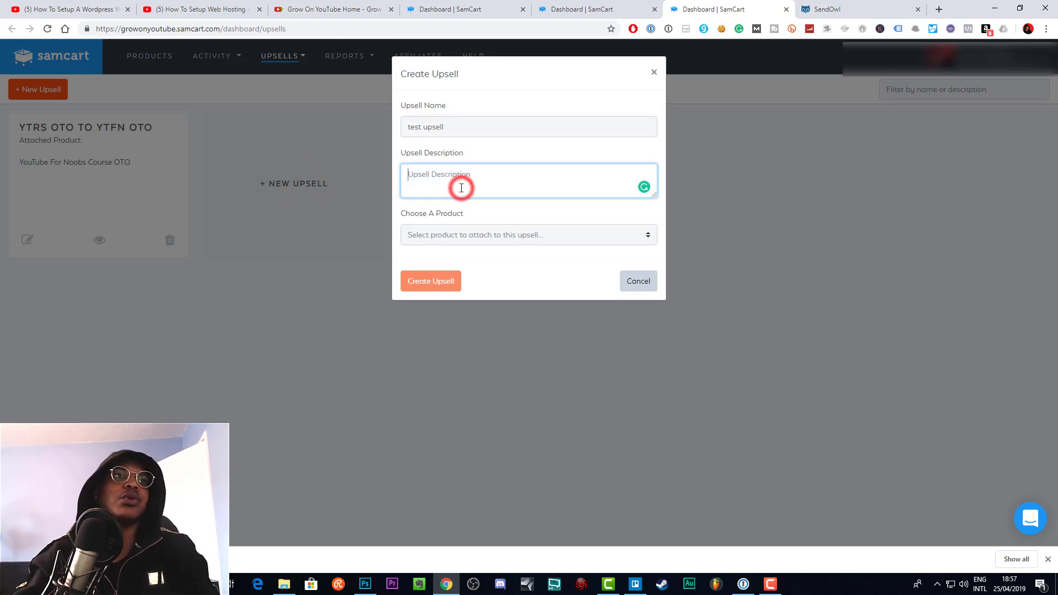
pyautogui.write('gfdgfdg')
pyautogui.click(520, 235)
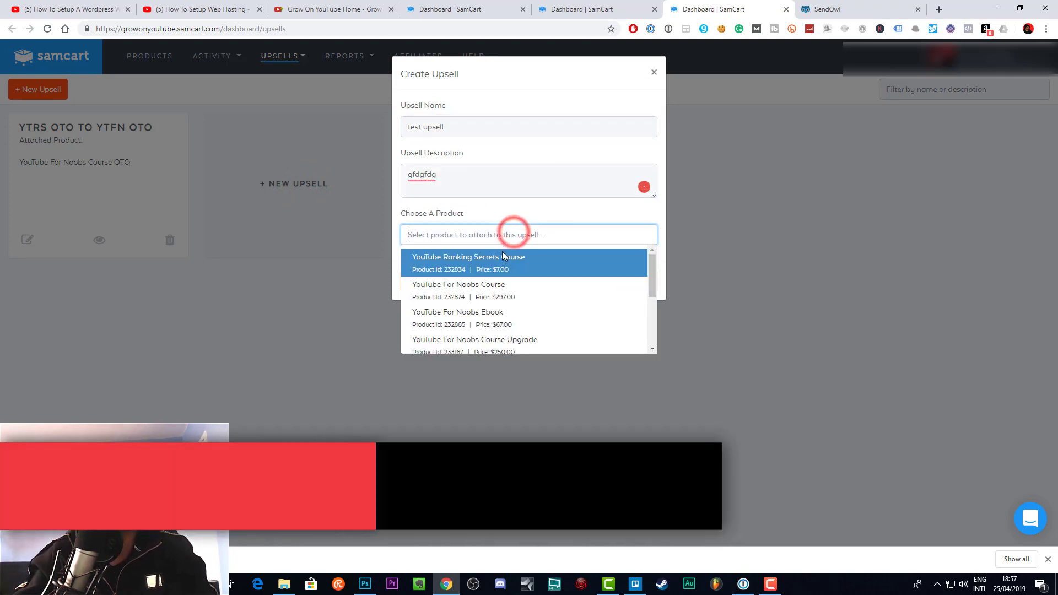
pyautogui.scroll(-3, 530, 313)
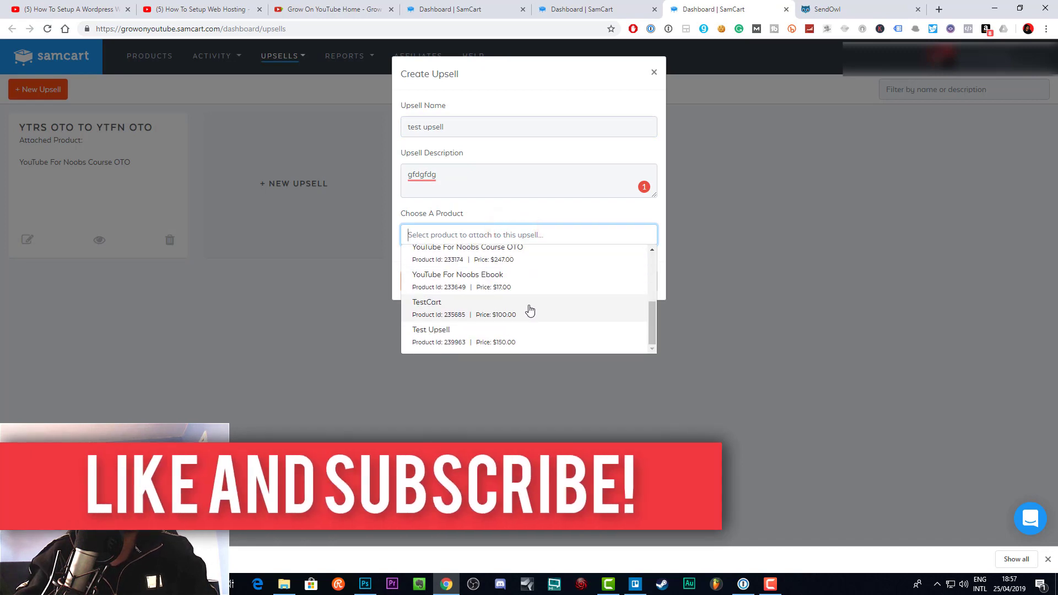
pyautogui.click(474, 336)
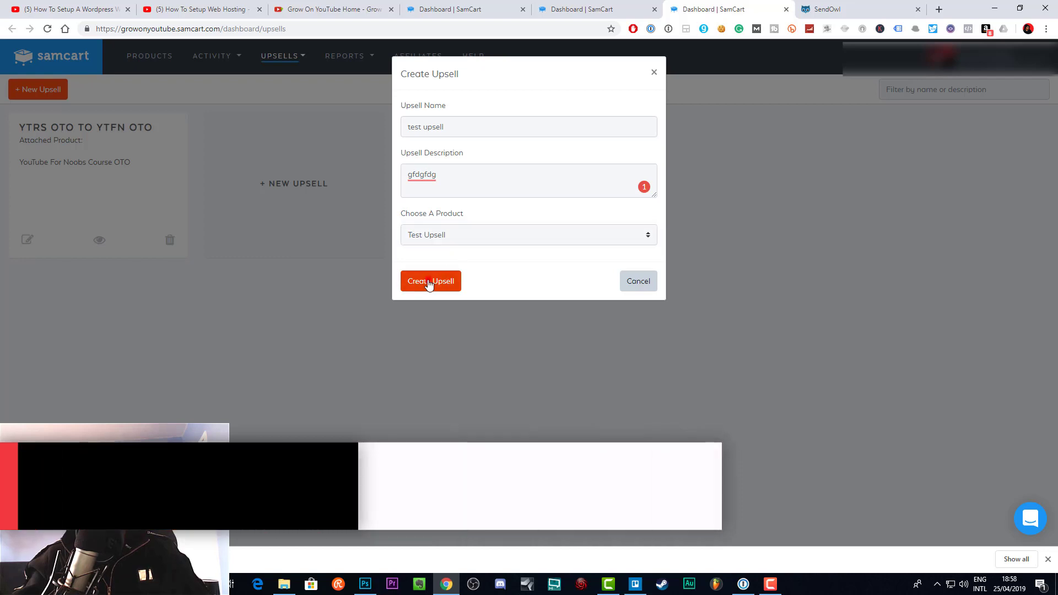
pyautogui.click(428, 283)
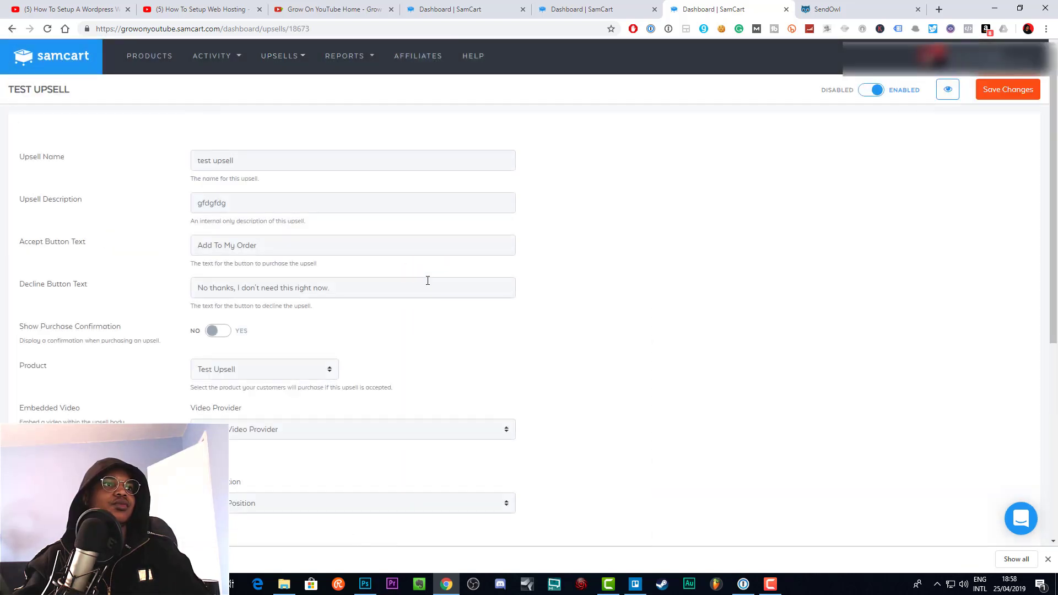
# Step: Review the new upsell's settings, including its name, internal description, and accept and decline button texts
pyautogui.doubleClick(254, 205)
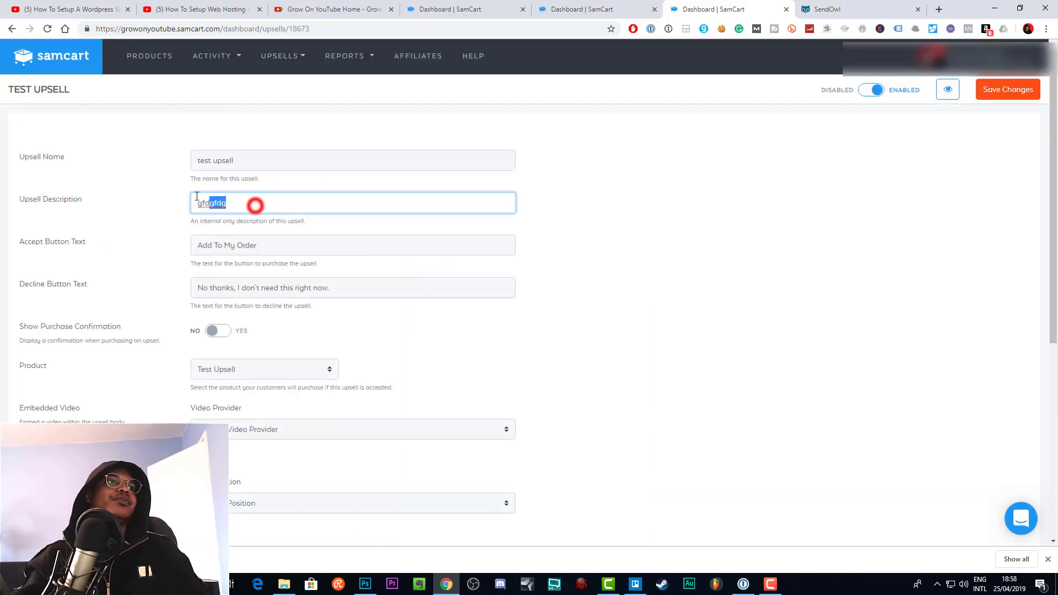
pyautogui.scroll(-2, 533, 235)
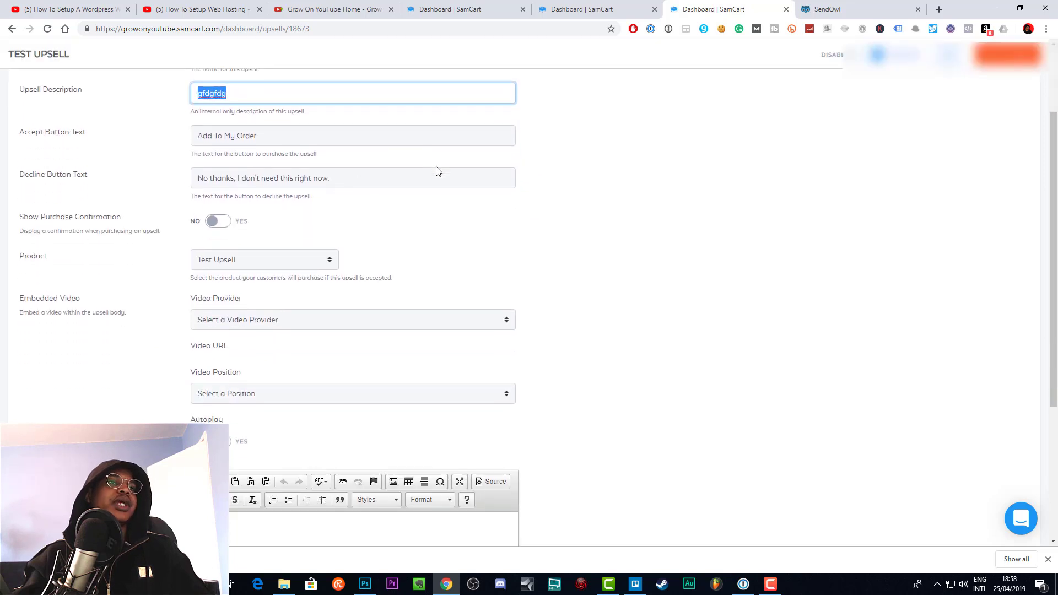
pyautogui.scroll(2, 429, 163)
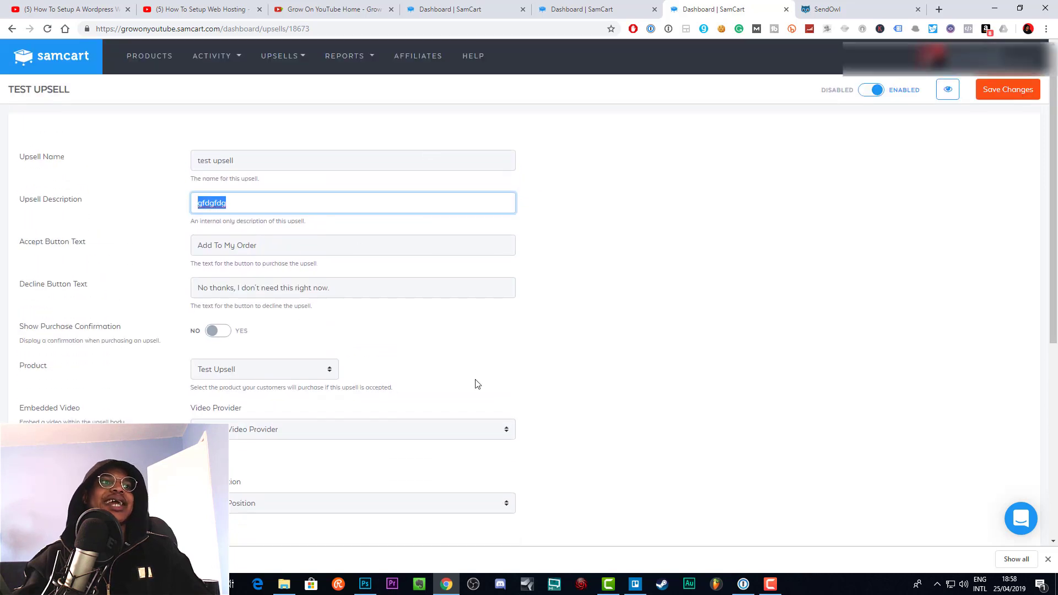
pyautogui.tripleClick(247, 156)
pyautogui.scroll(-1, 139, 176)
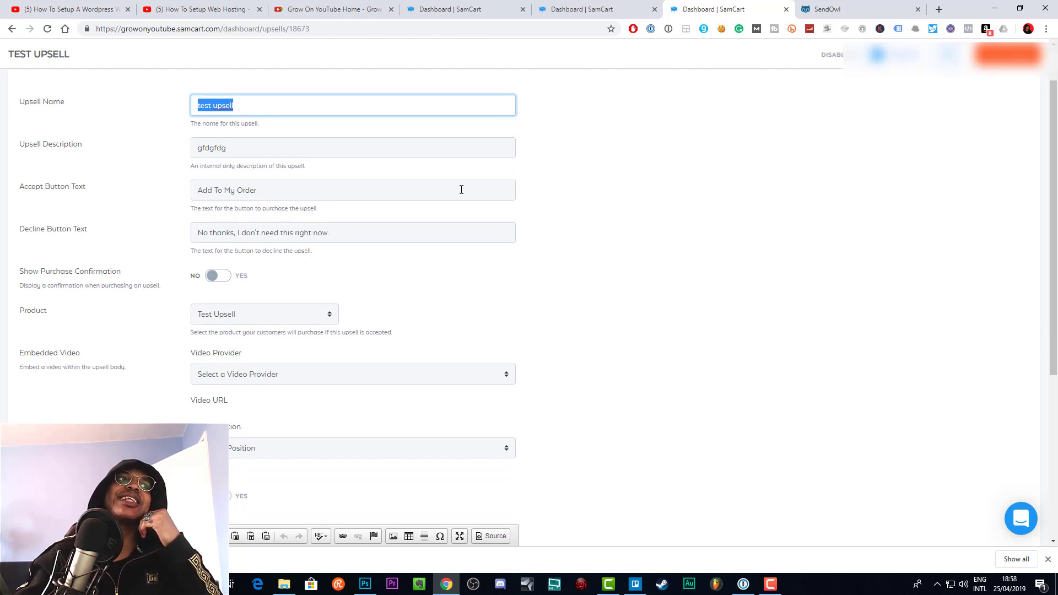
pyautogui.moveTo(37, 186); pyautogui.dragTo(110, 190)
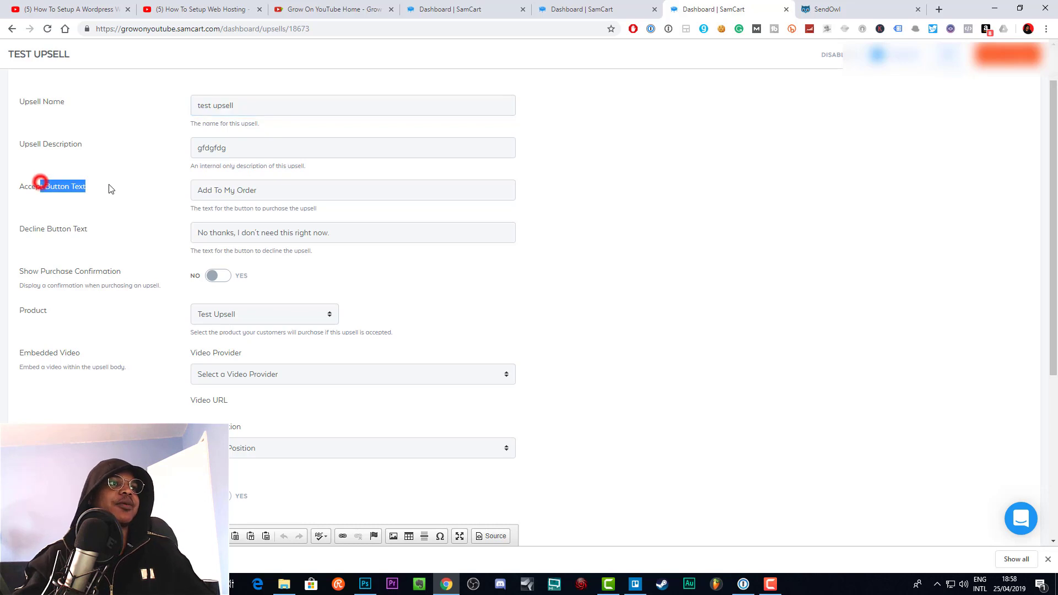
pyautogui.moveTo(39, 229); pyautogui.dragTo(89, 233)
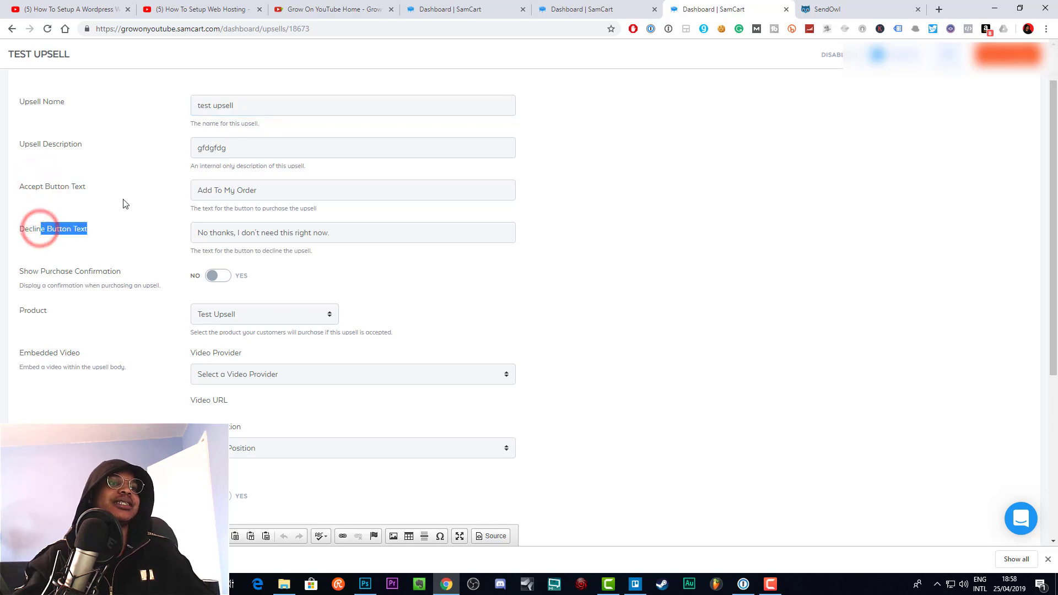
pyautogui.click(264, 194)
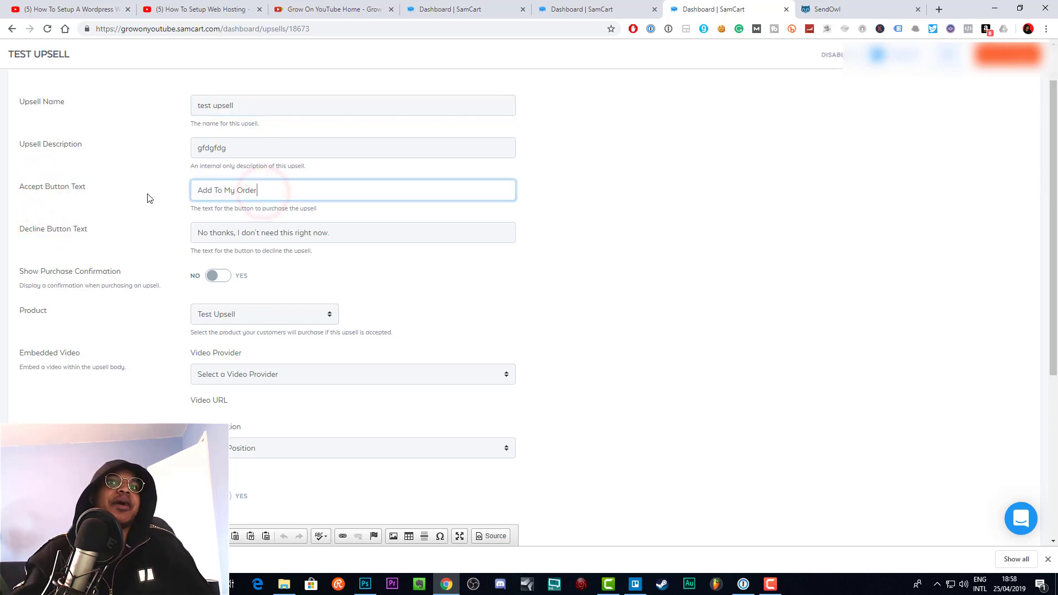
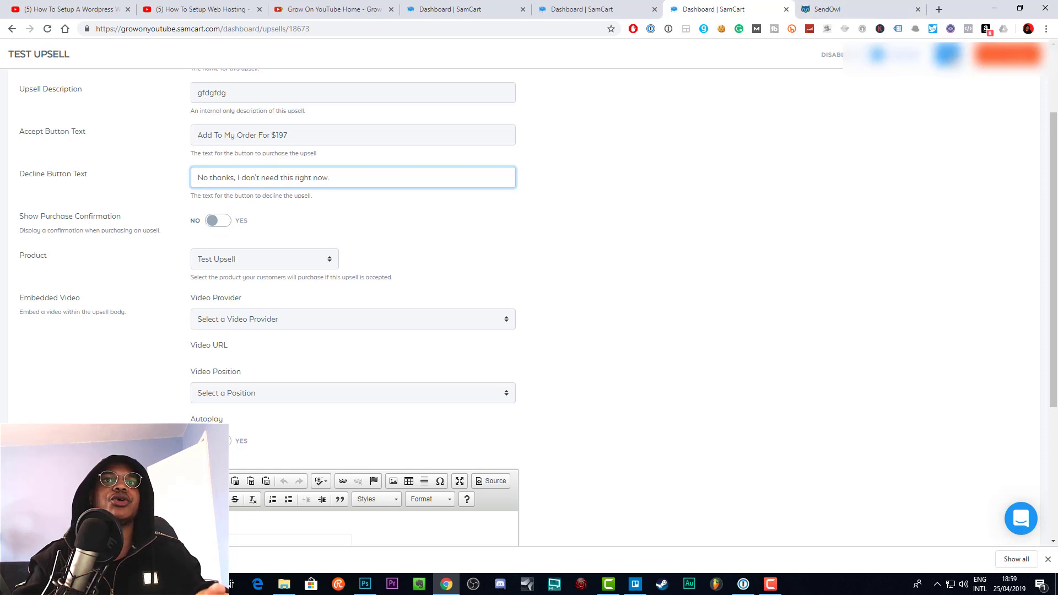
# Step: Preview the upsell page in a separate browser tab
pyautogui.rightClick(947, 54)
pyautogui.click(936, 64)
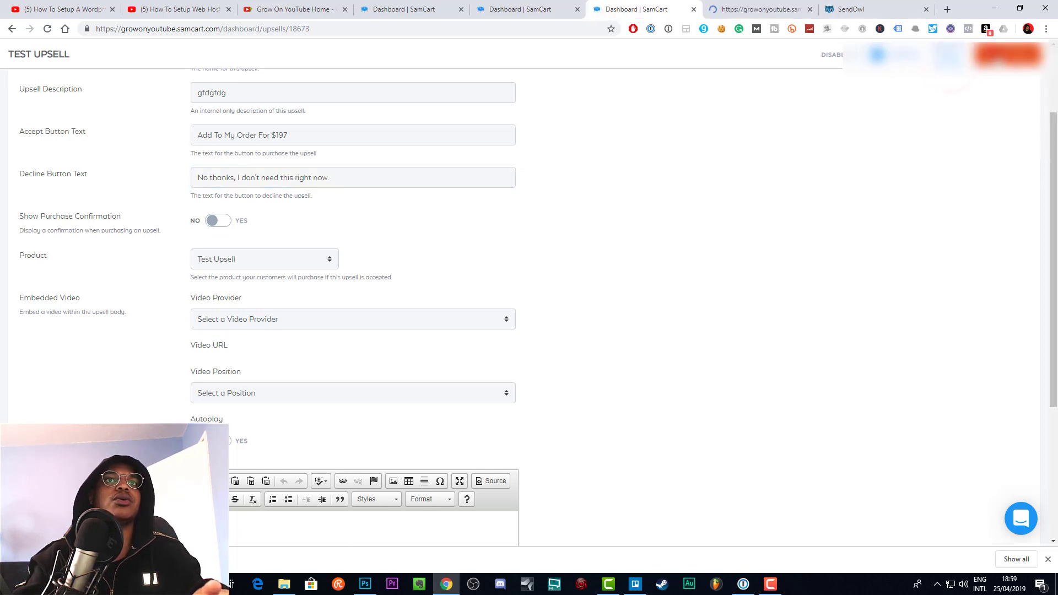
pyautogui.click(757, 12)
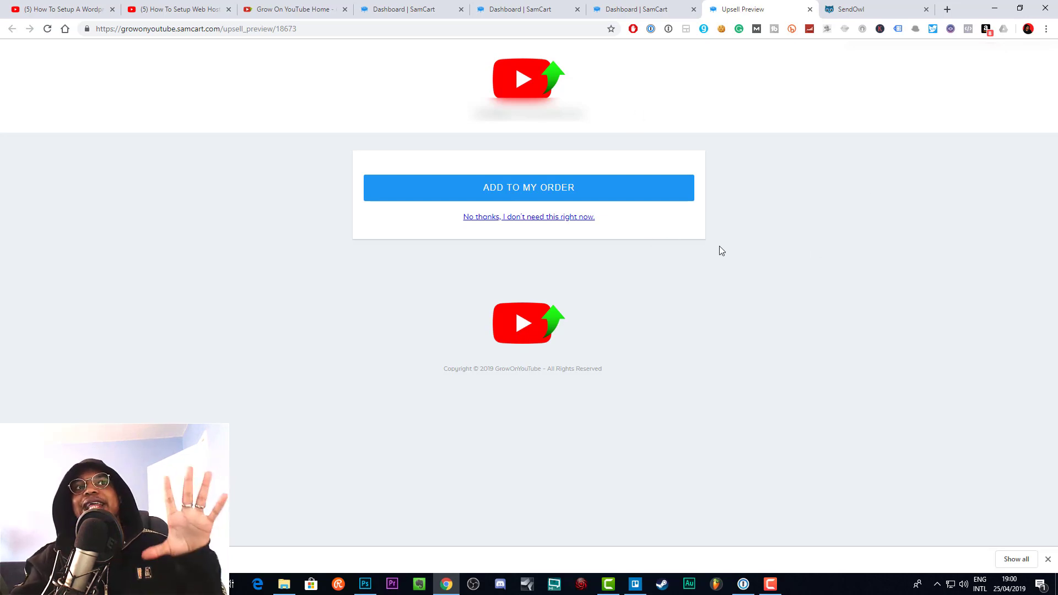
# Step: Return to the upsell's settings, turn on Show Purchase Confirmation and save the changes
pyautogui.click(655, 5)
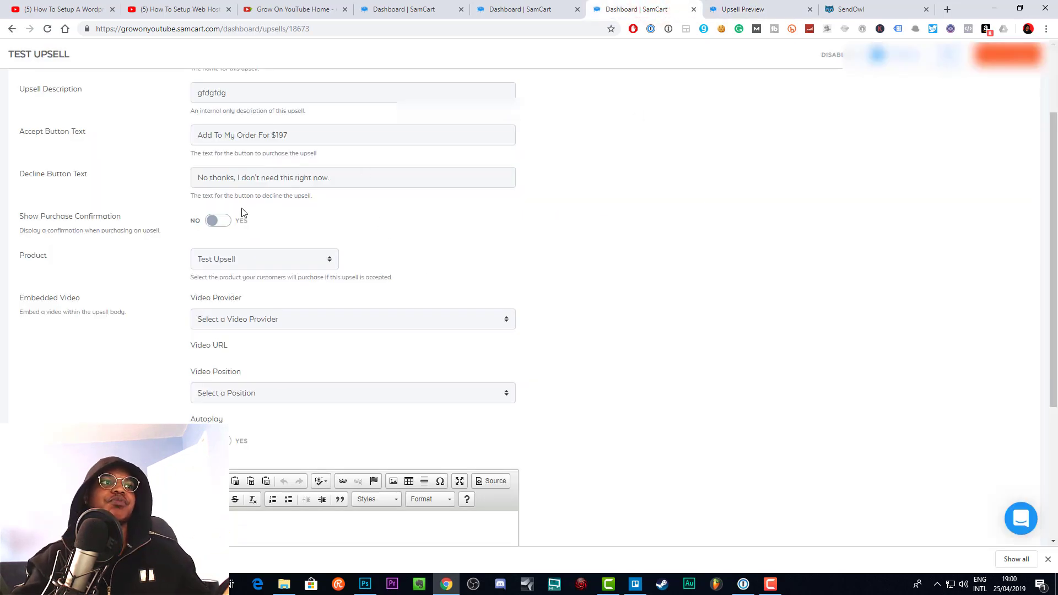
pyautogui.click(225, 222)
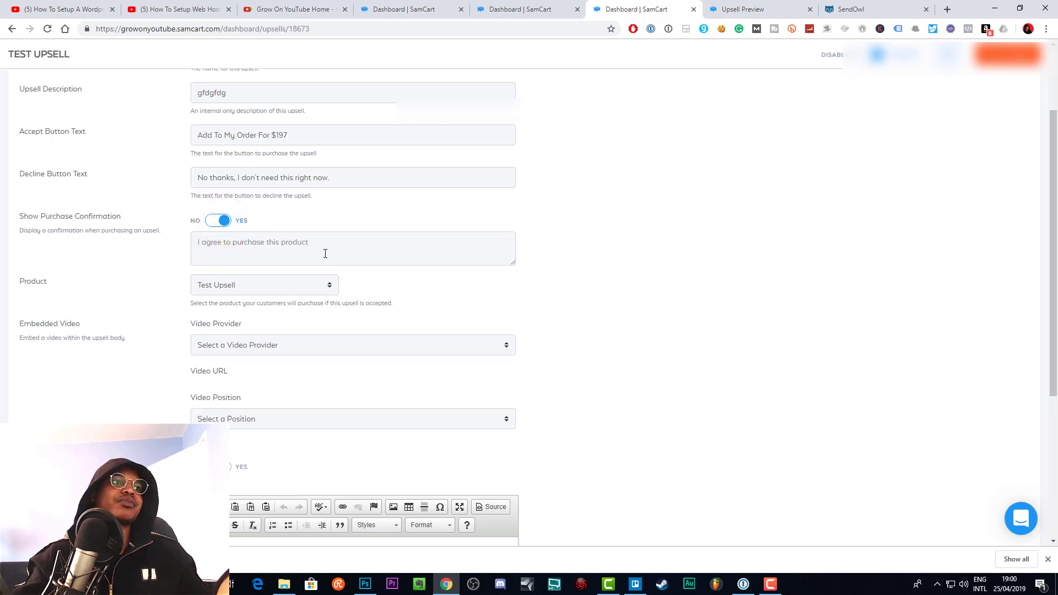
pyautogui.click(384, 257)
pyautogui.click(1008, 54)
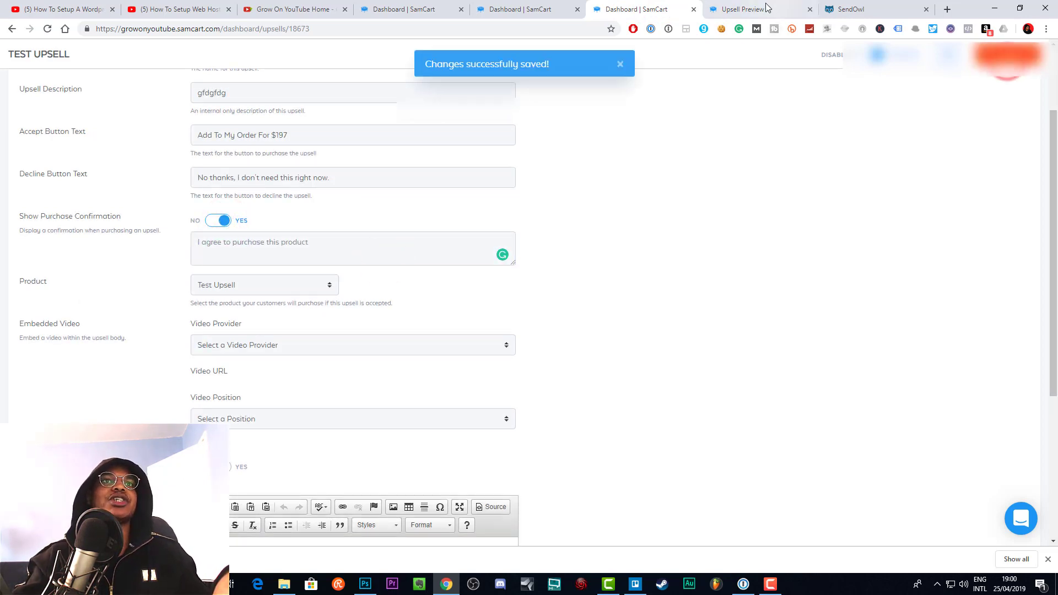
# Step: Reload the upsell preview and test the order button along with its Yes and No confirmation choices
pyautogui.click(766, 9)
pyautogui.click(595, 184)
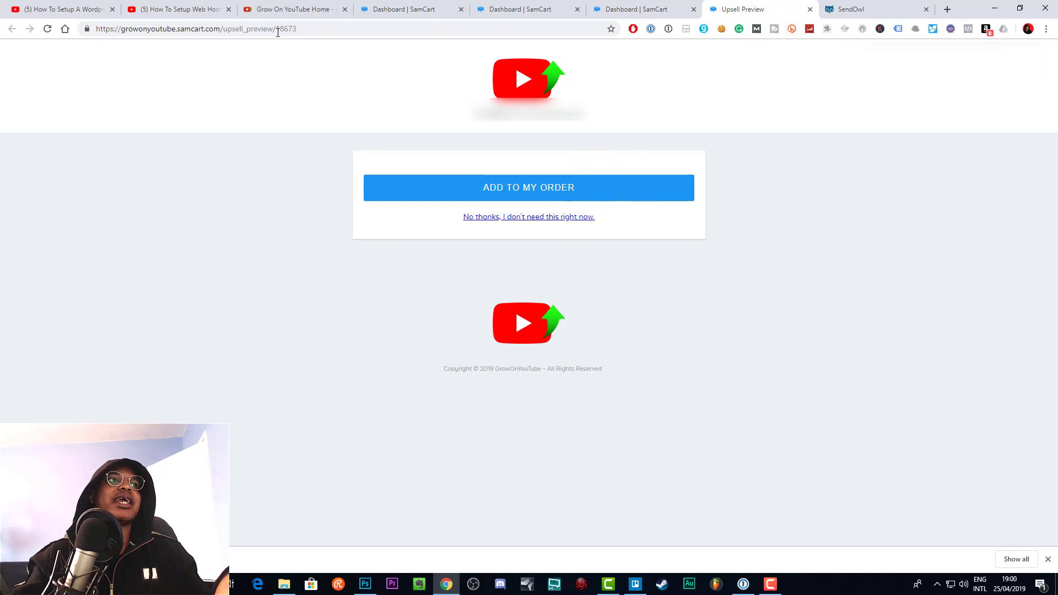
pyautogui.click(47, 29)
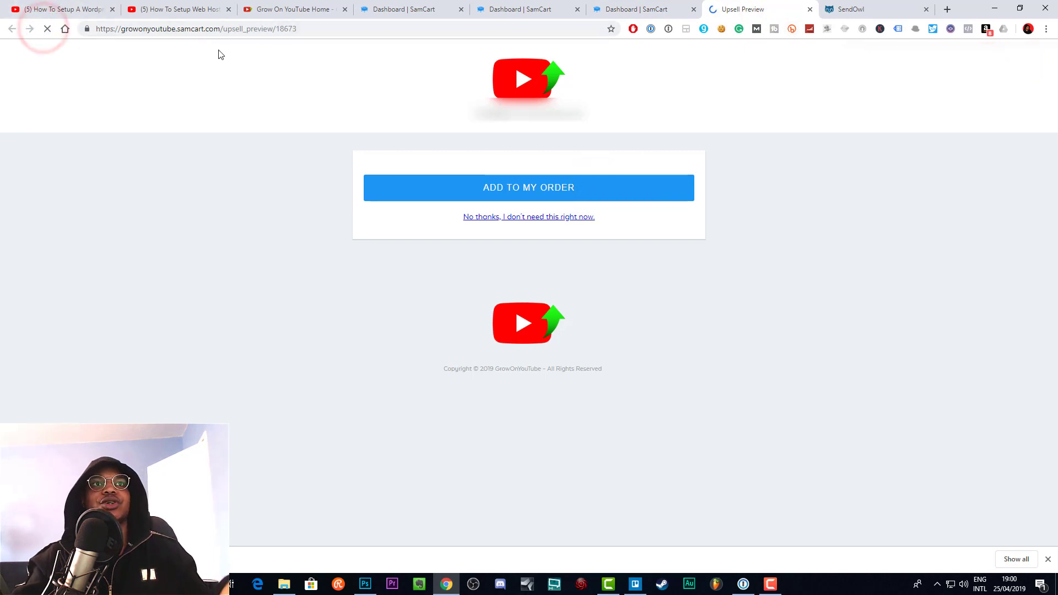
pyautogui.click(528, 190)
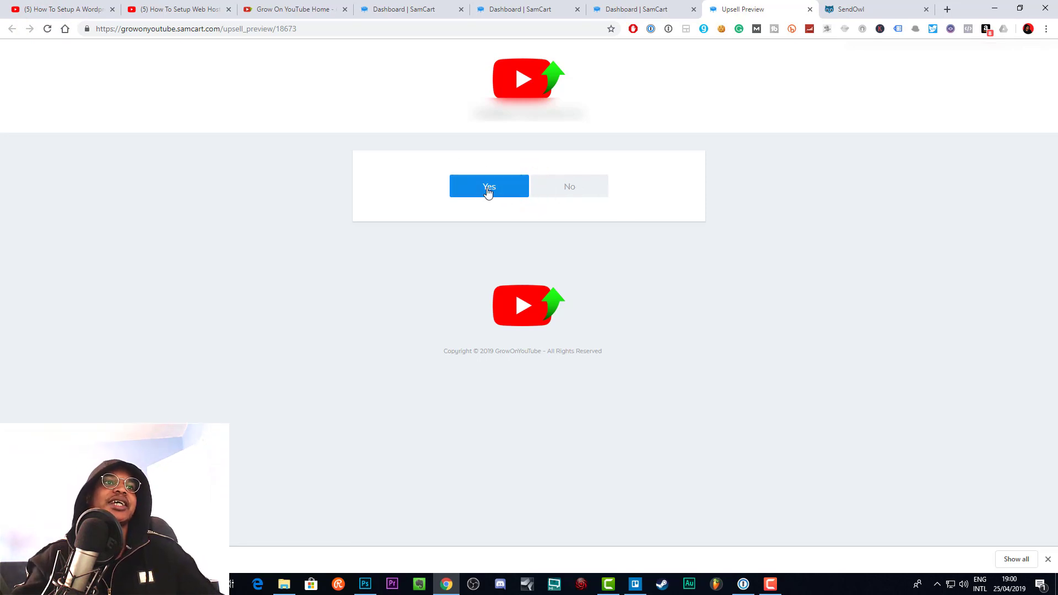
pyautogui.click(585, 196)
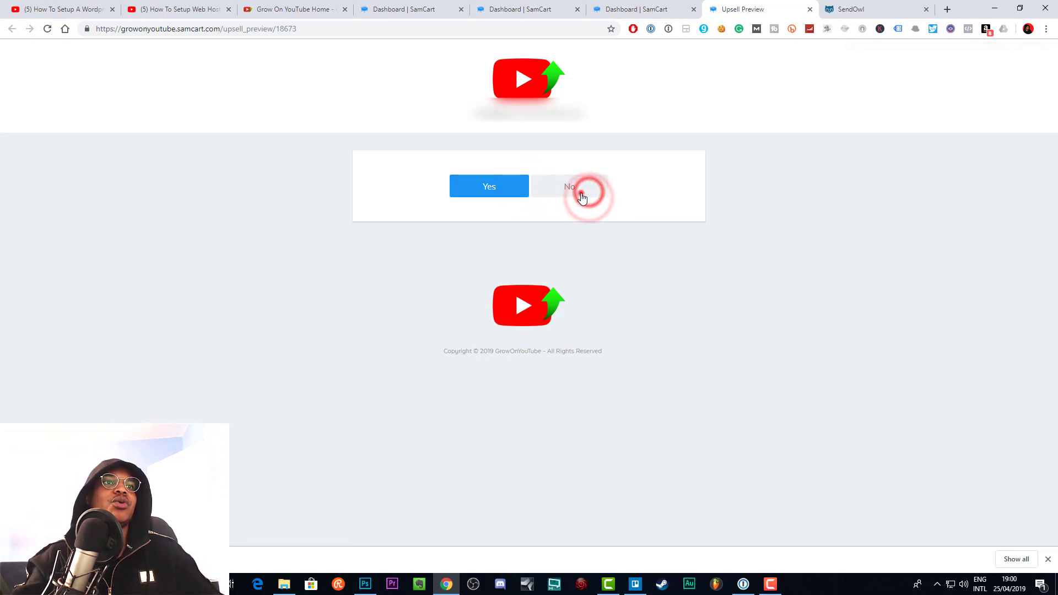
pyautogui.click(494, 184)
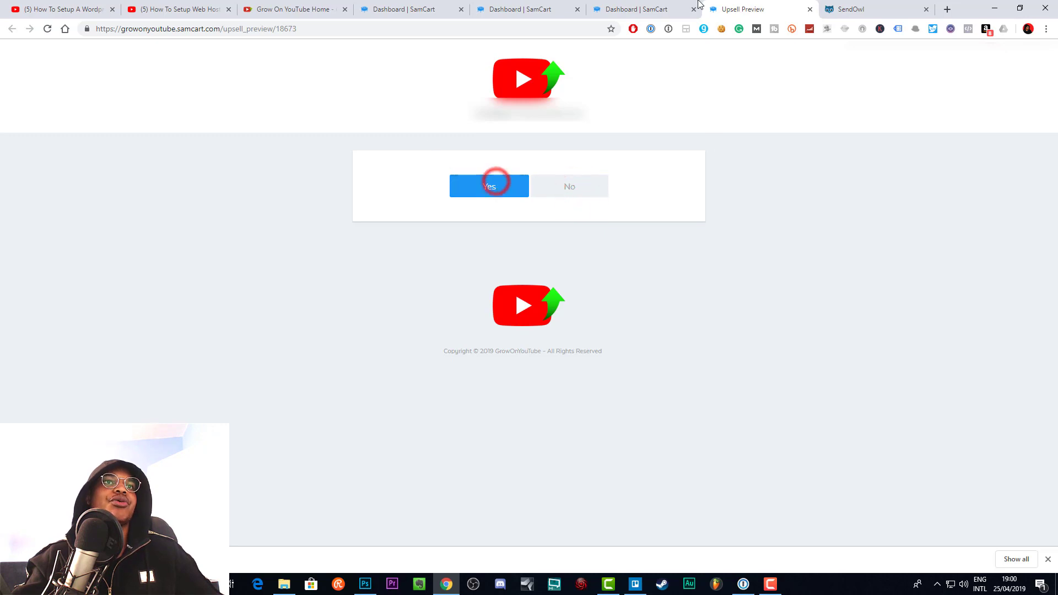
# Step: Set the upsell's purchase confirmation text to "I agree to purchase this" and keep Test Upsell as the product
pyautogui.click(641, 9)
pyautogui.click(311, 243)
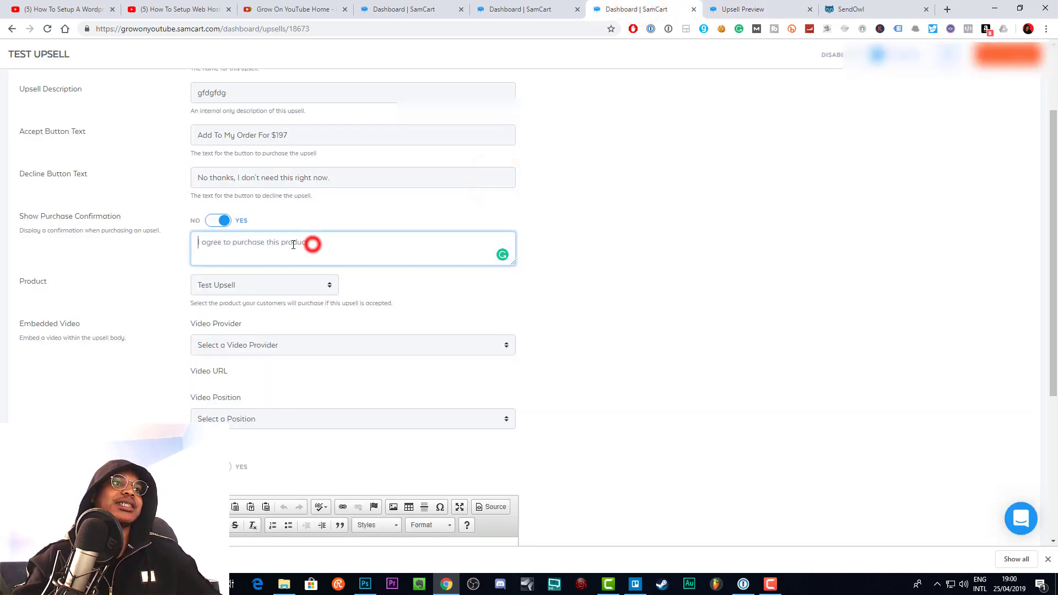
pyautogui.write('I agree to purchase this')
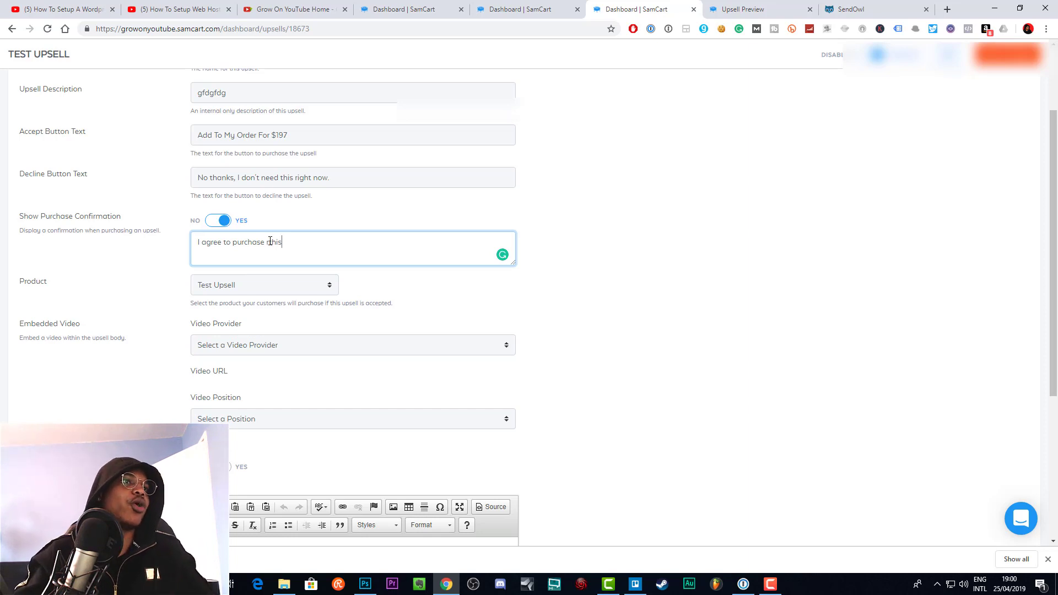
pyautogui.click(269, 241)
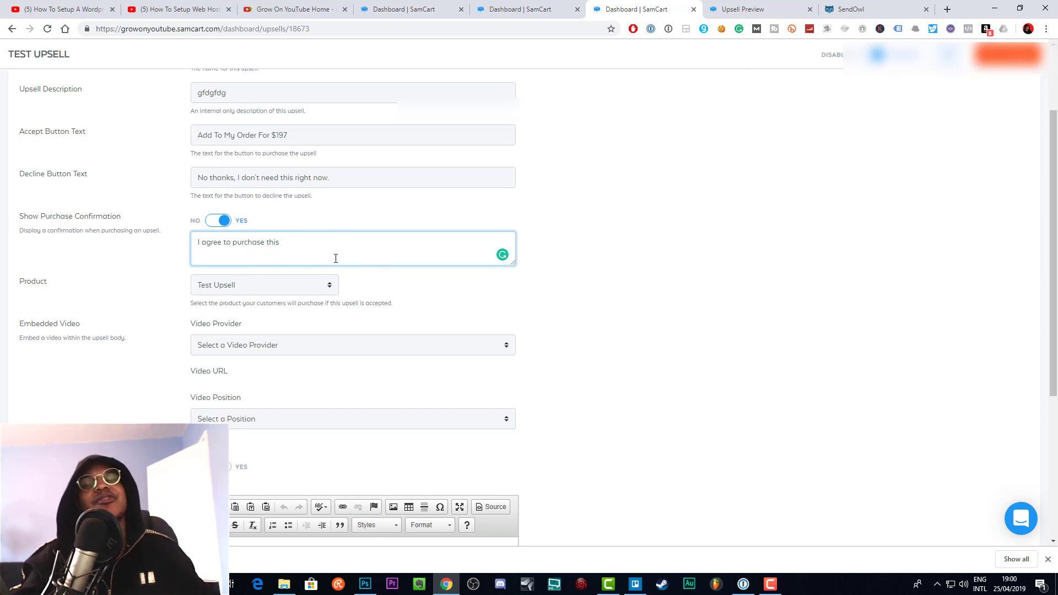
pyautogui.click(266, 292)
pyautogui.click(421, 307)
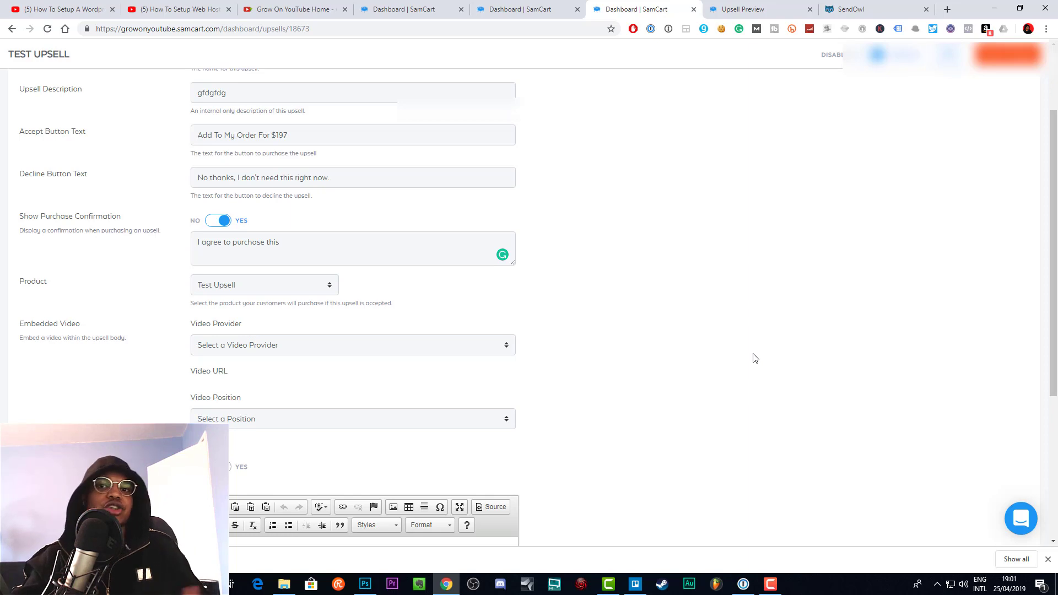
# Step: Set the embedded video's provider to YouTube
pyautogui.scroll(-2, 810, 350)
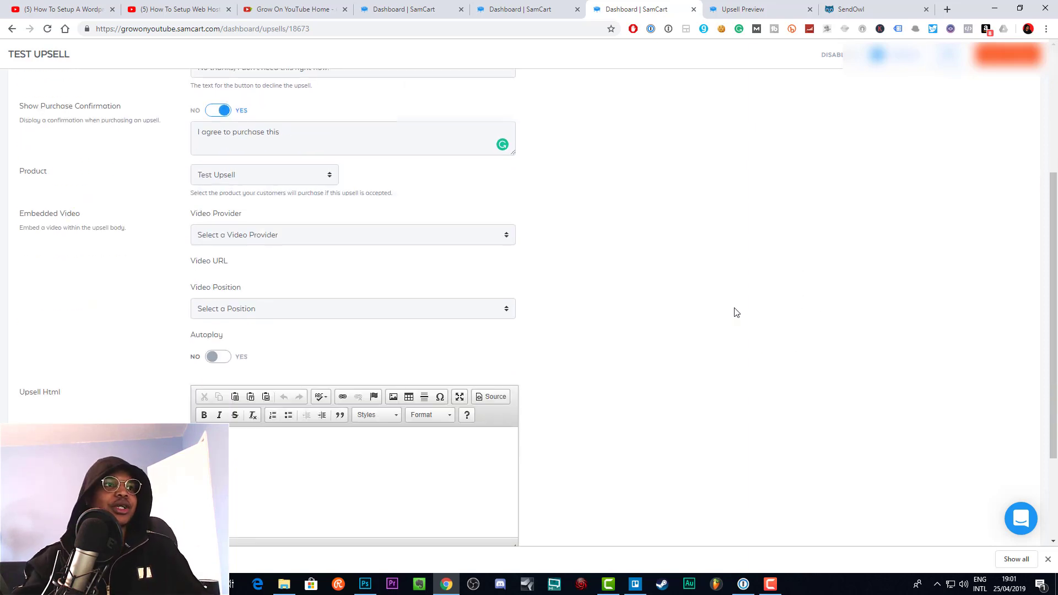
pyautogui.click(501, 241)
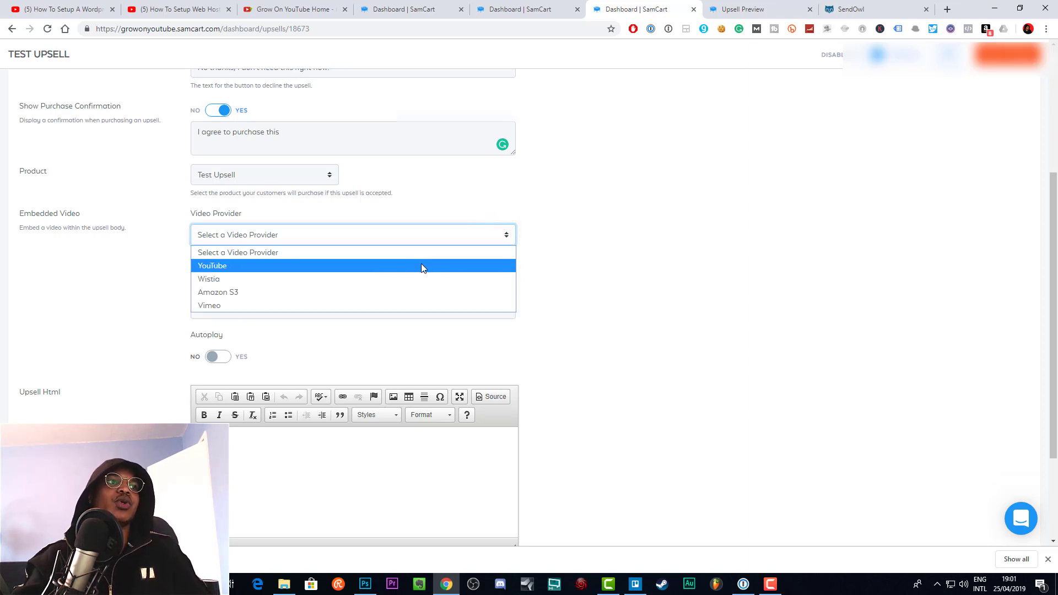
pyautogui.click(345, 265)
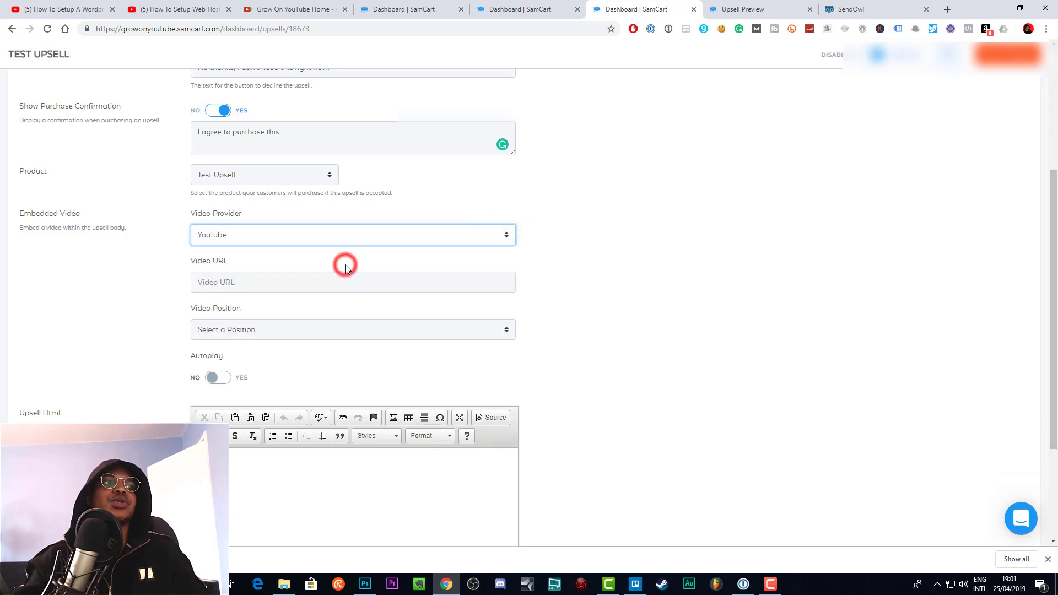
pyautogui.click(314, 283)
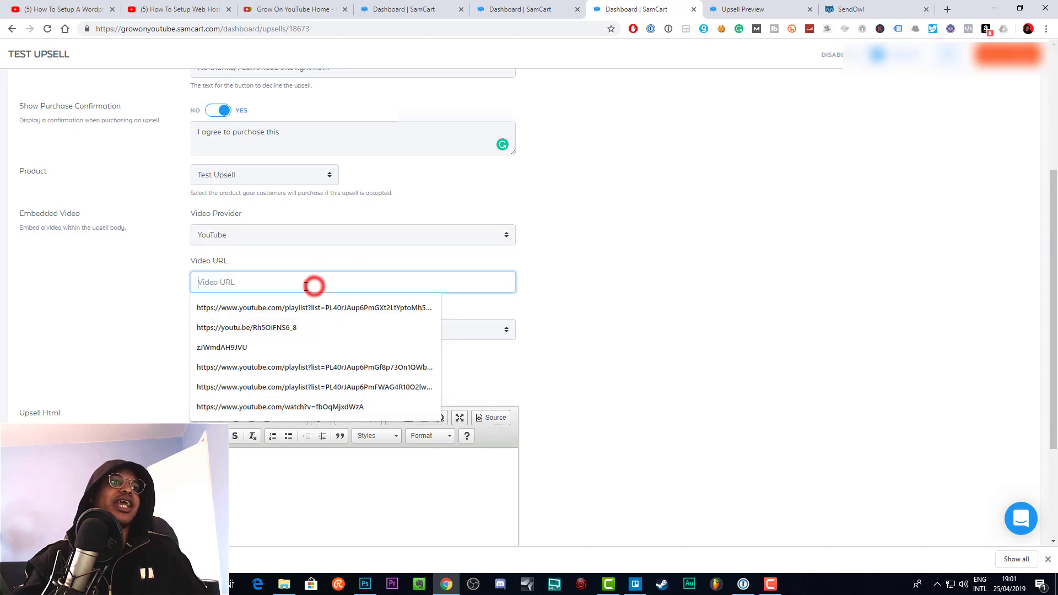
pyautogui.click(284, 278)
pyautogui.click(135, 284)
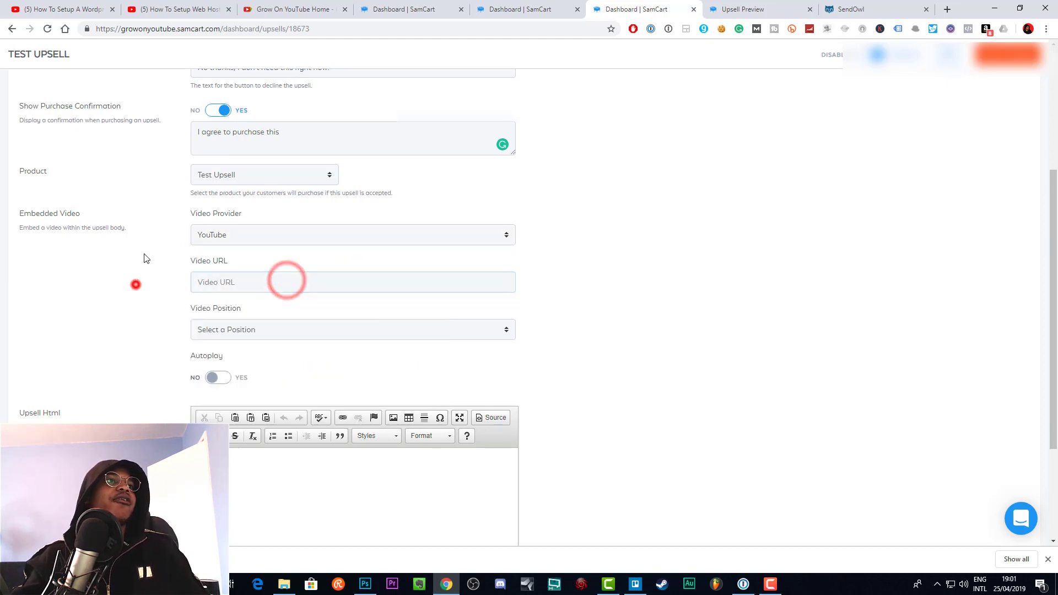
# Step: Copy the address of the "How To Setup Web Hosting" YouTube video from its browser tab and paste it as the upsell's Video URL
pyautogui.click(173, 9)
pyautogui.click(171, 29)
pyautogui.hotkey('ctrl', 'c')
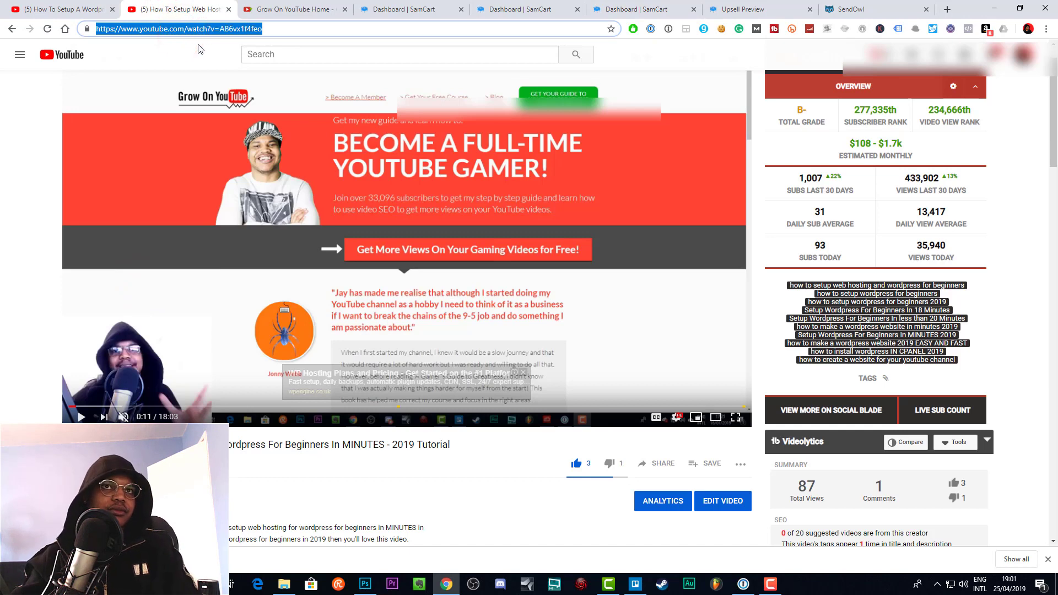
pyautogui.click(636, 10)
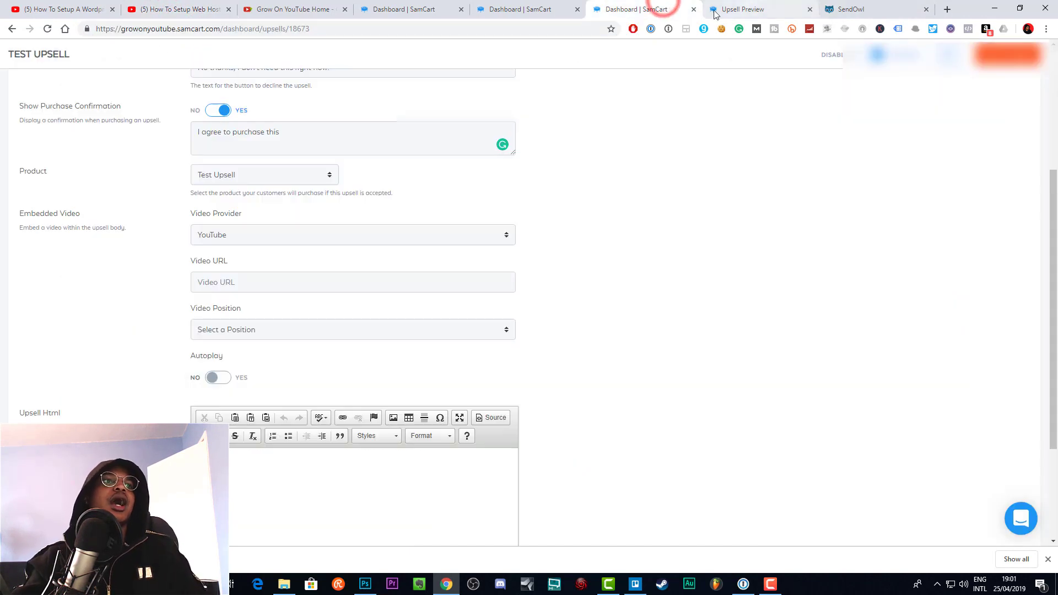
pyautogui.click(342, 327)
pyautogui.click(328, 283)
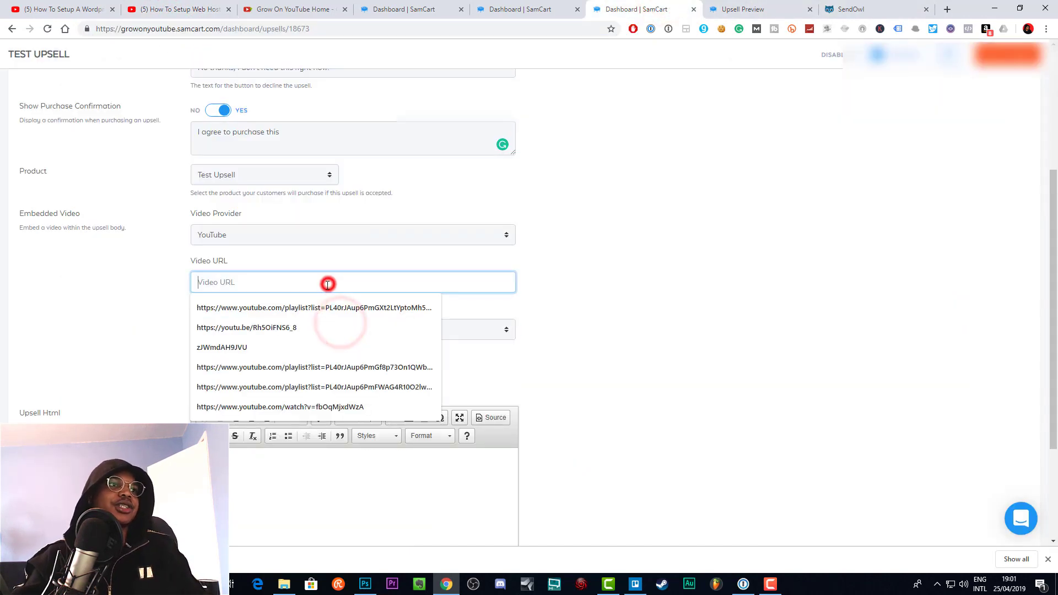
pyautogui.hotkey('ctrl', 'v')
pyautogui.click(632, 264)
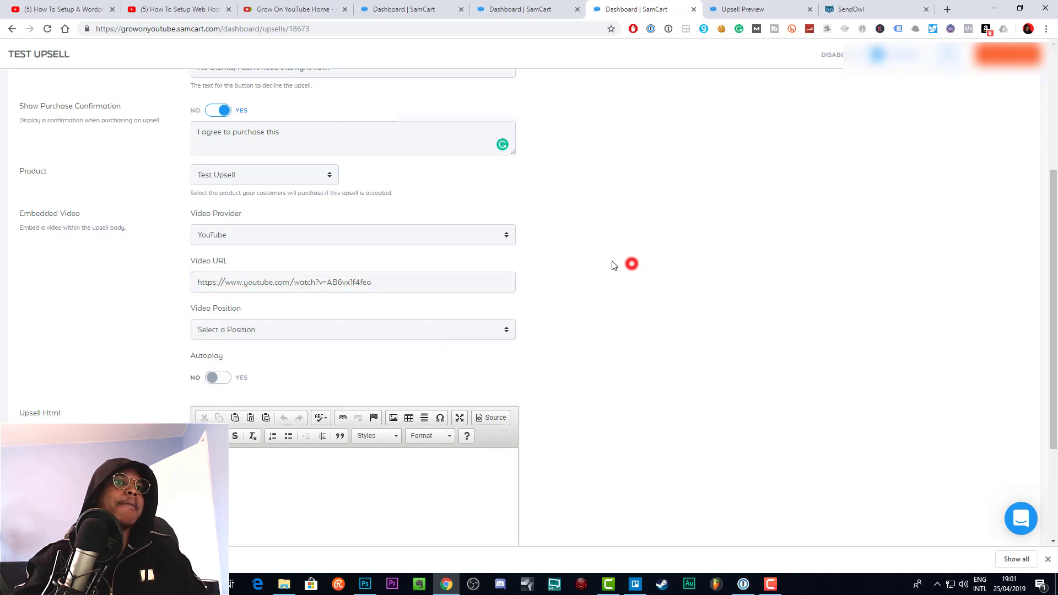
# Step: Set the embedded video's position to Top and turn on Autoplay
pyautogui.click(501, 329)
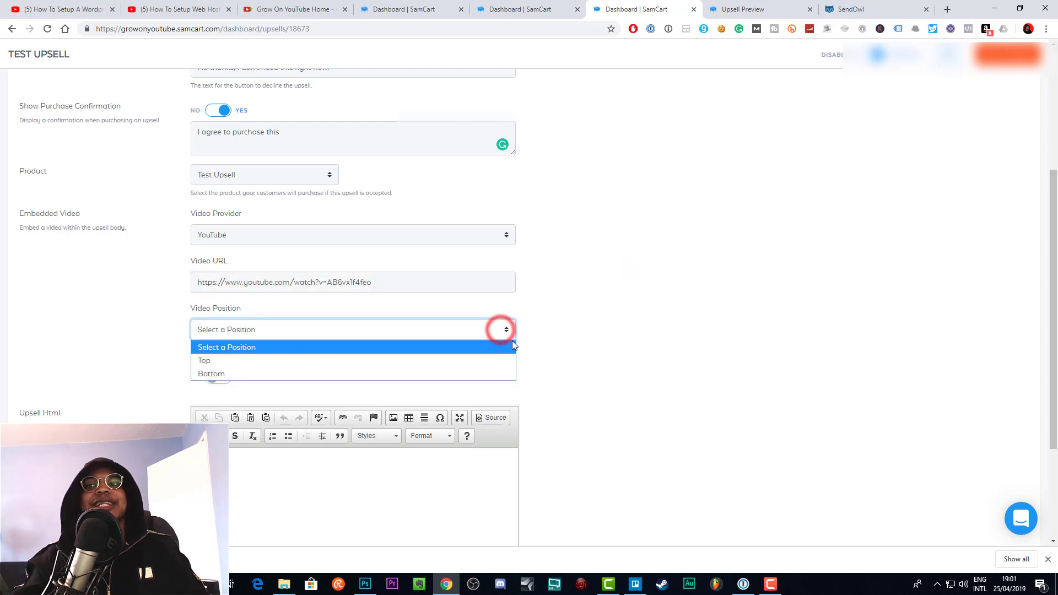
pyautogui.click(385, 362)
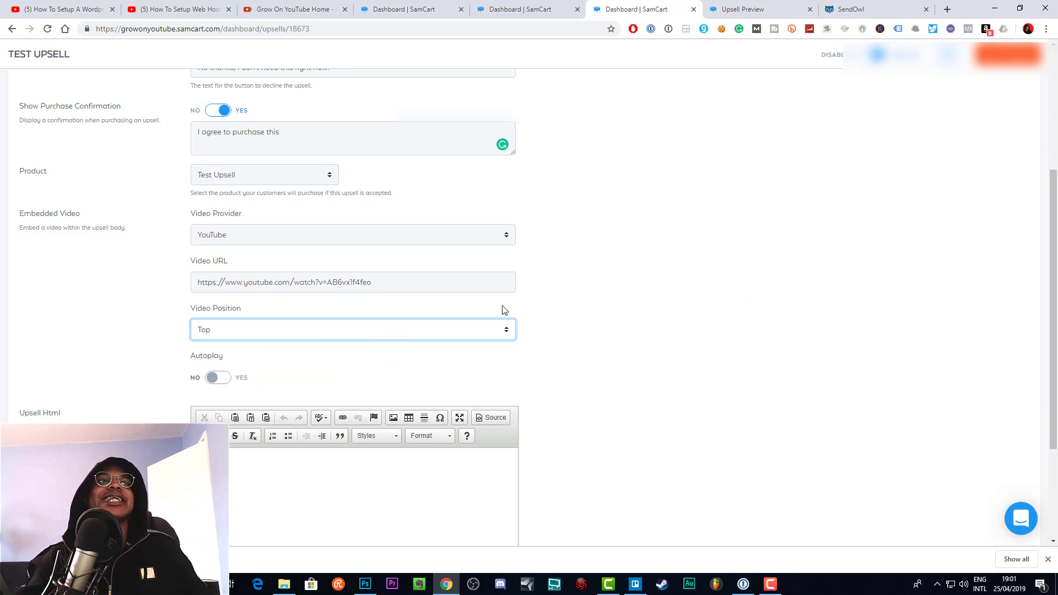
pyautogui.click(217, 379)
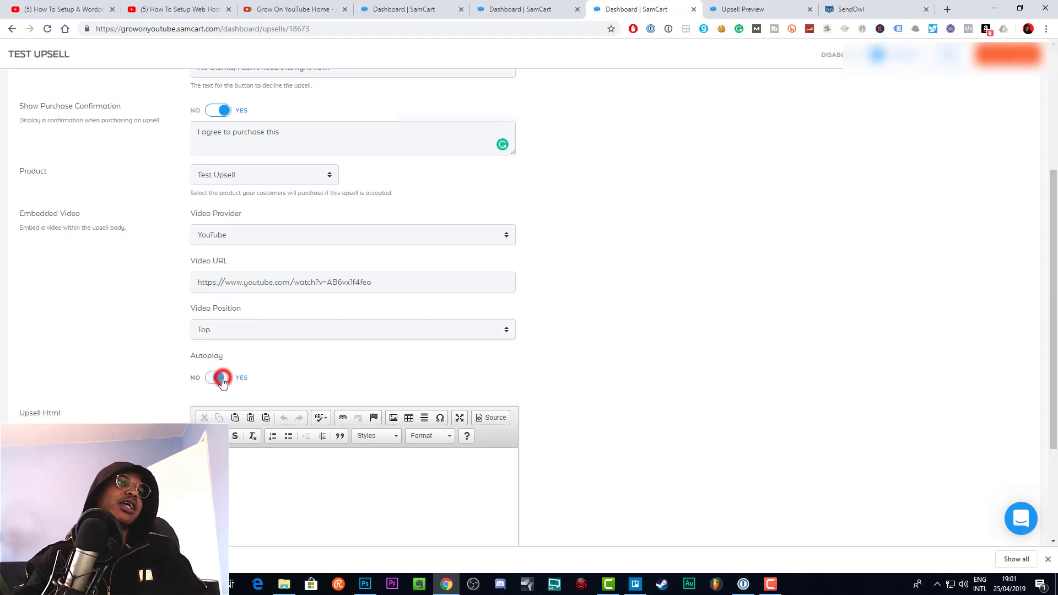
# Step: Review the upsell's settings from the name down to the HTML area, including the available video providers
pyautogui.scroll(-3, 529, 383)
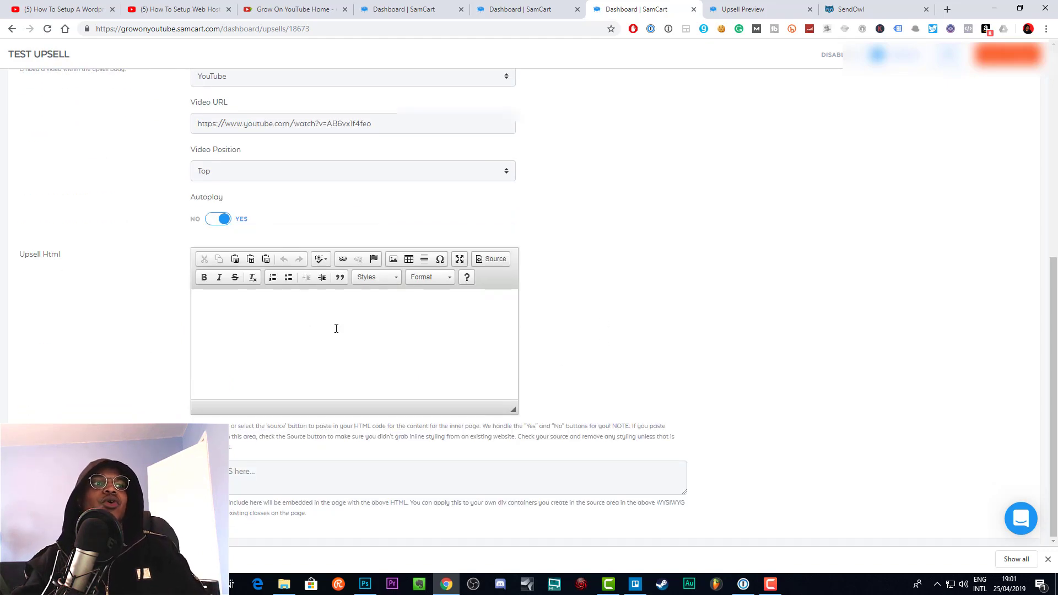
pyautogui.scroll(7, 627, 314)
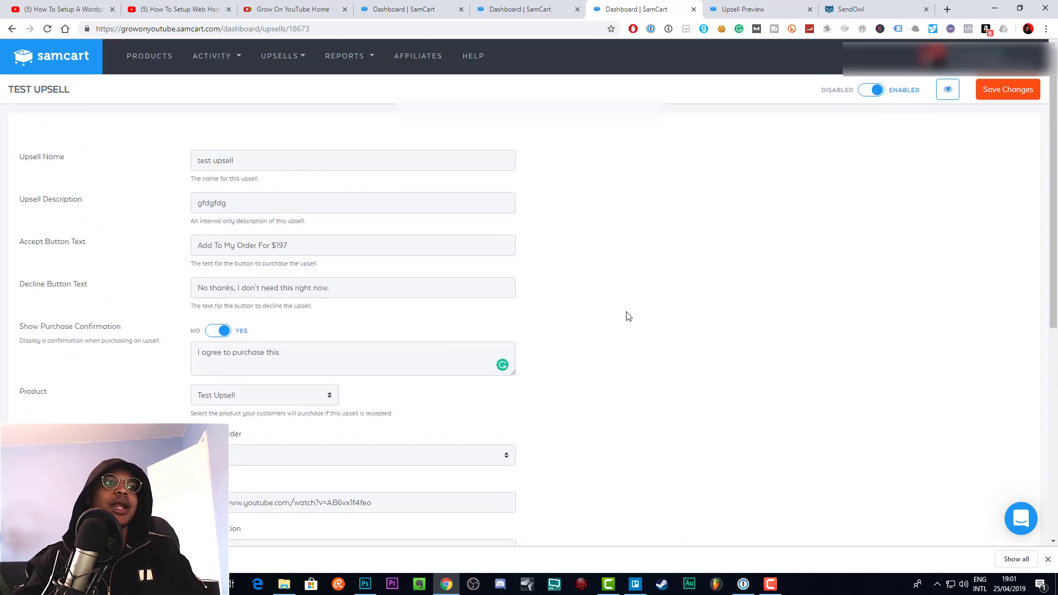
pyautogui.scroll(-7, 628, 316)
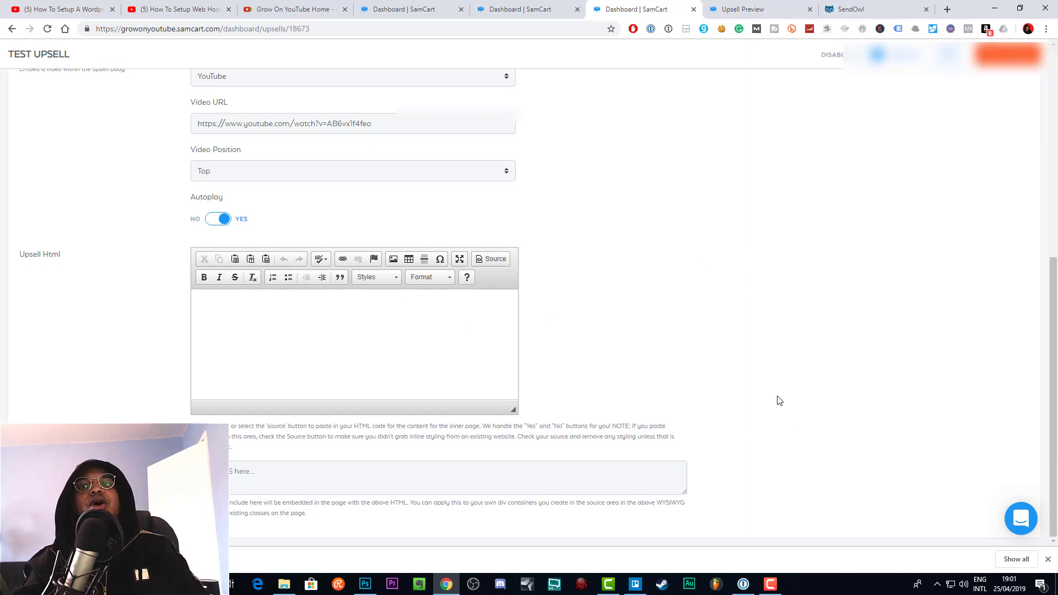
pyautogui.click(823, 228)
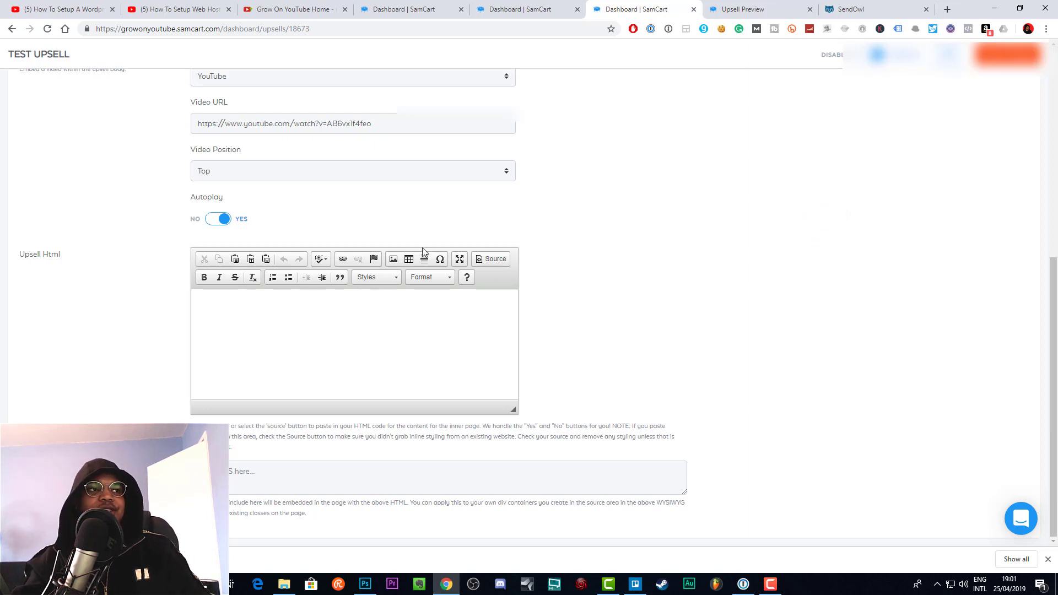
pyautogui.click(219, 219)
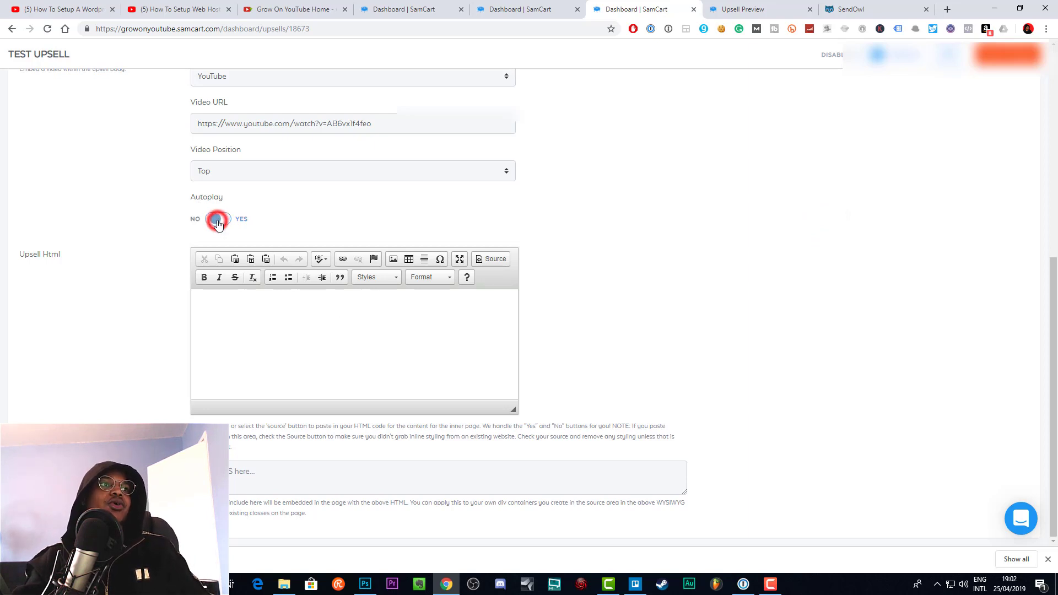
pyautogui.scroll(2, 496, 215)
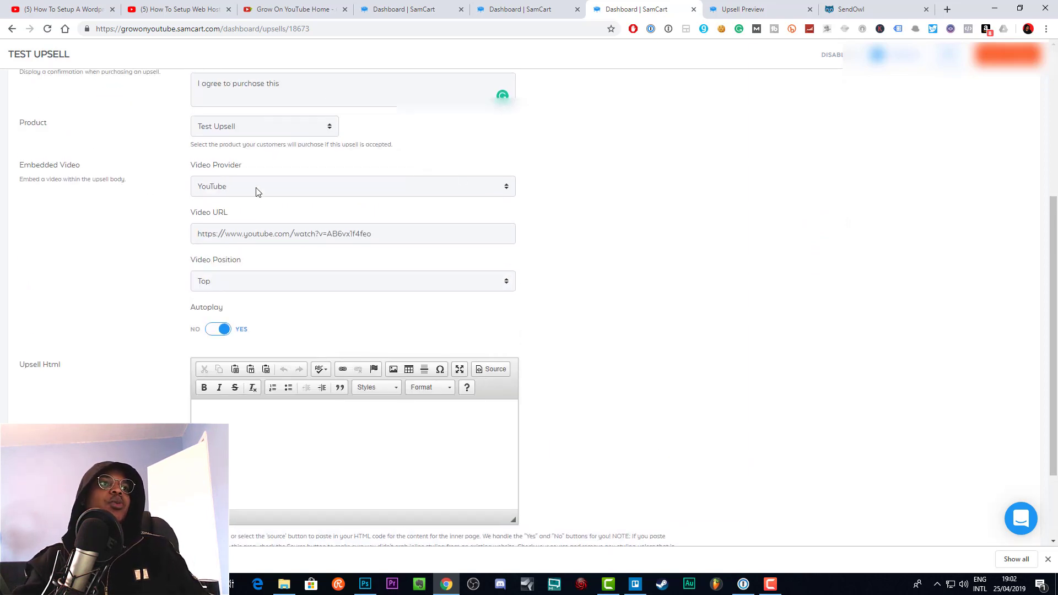
pyautogui.click(255, 186)
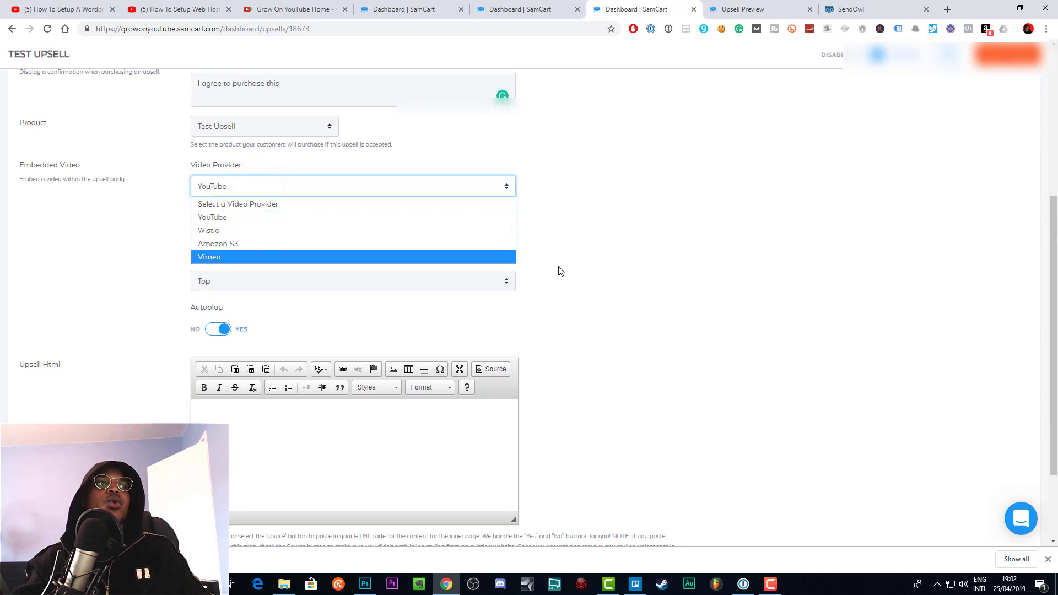
pyautogui.click(628, 280)
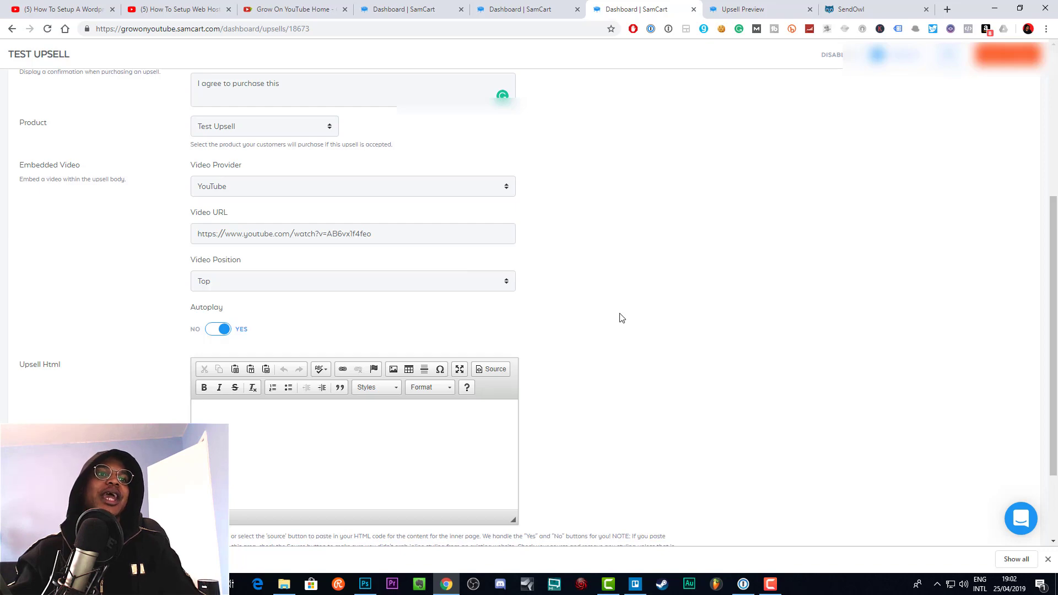
# Step: Enter "Yoo special offer buddy" as the Upsell Html content and save the upsell changes
pyautogui.scroll(-1, 617, 317)
pyautogui.scroll(6, 605, 316)
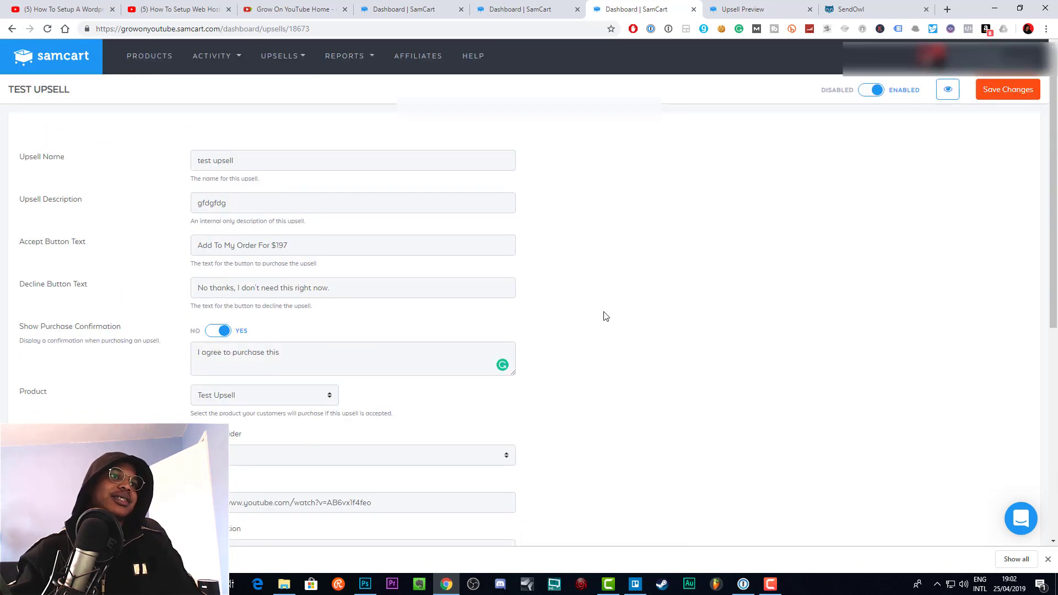
pyautogui.scroll(-7, 606, 317)
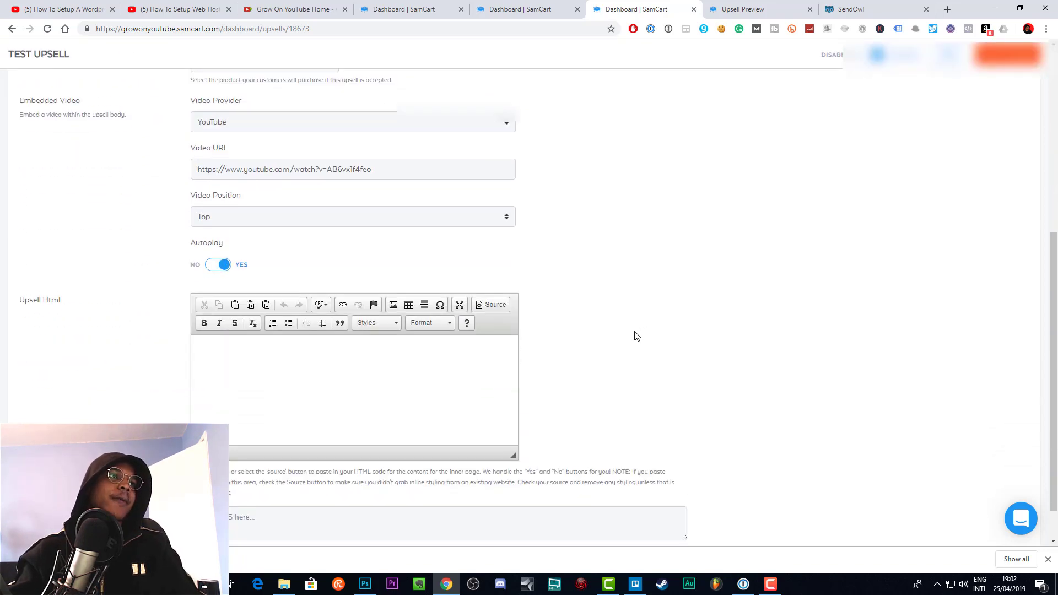
pyautogui.click(295, 338)
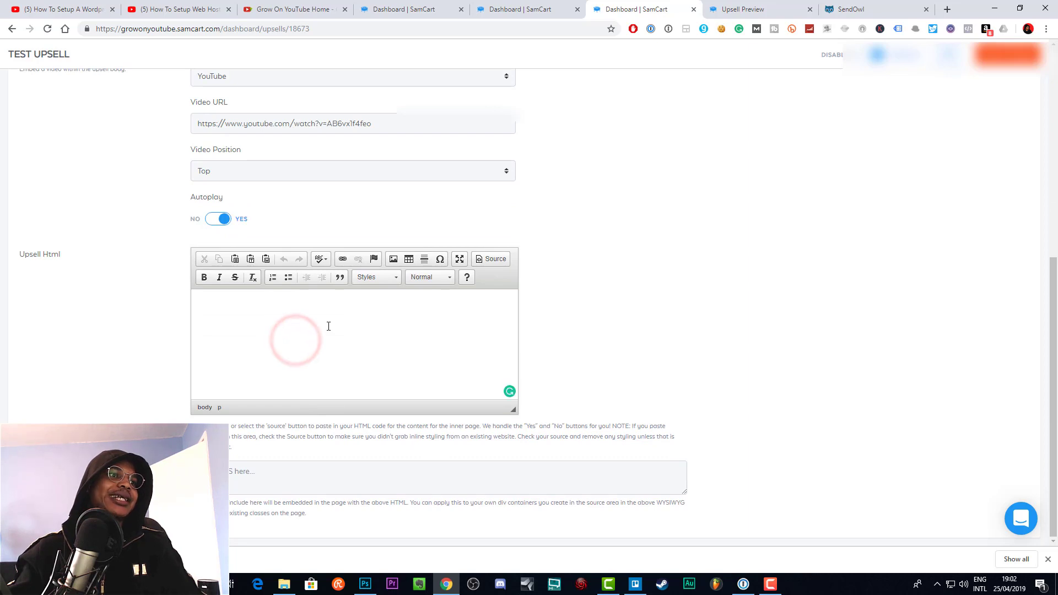
pyautogui.scroll(1, 325, 325)
pyautogui.scroll(1, 359, 382)
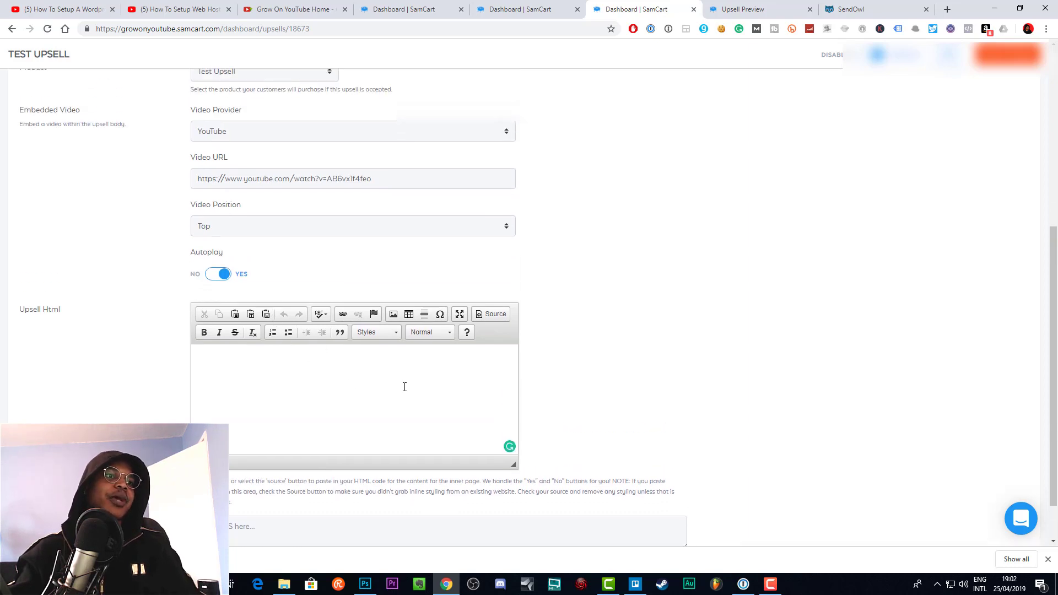
pyautogui.scroll(-1, 320, 347)
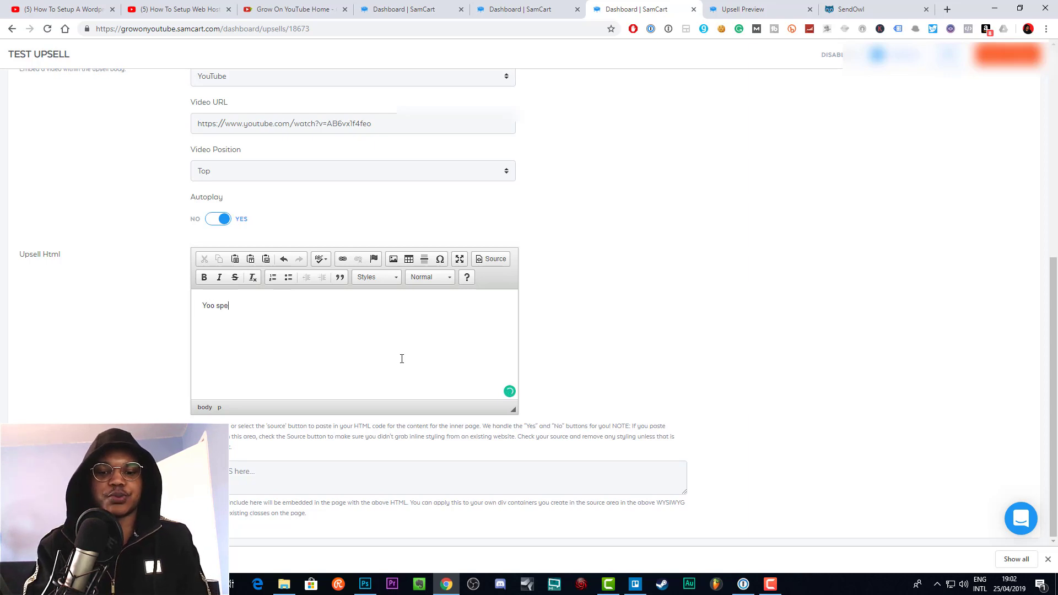
pyautogui.write('Yoo special foffer')
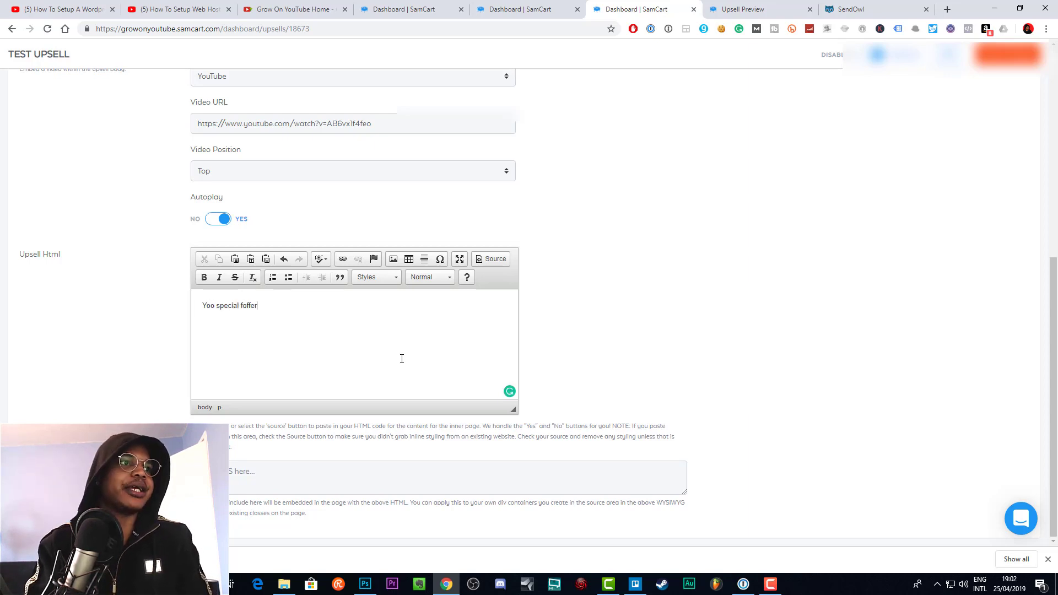
pyautogui.press('BackSpace')
pyautogui.press('BackSpace')
pyautogui.press('BackSpace')
pyautogui.press('BackSpace')
pyautogui.press('BackSpace')
pyautogui.press('BackSpace')
pyautogui.write('offer buddy')
pyautogui.click(1008, 54)
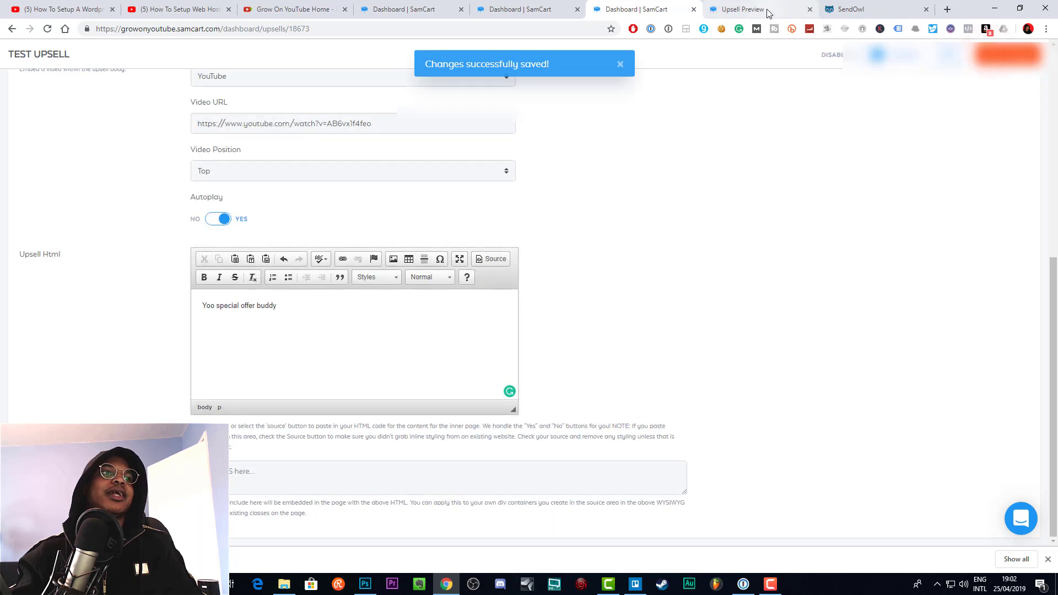
# Step: Reload the upsell preview and check the new offer text together with the embedded video
pyautogui.click(768, 14)
pyautogui.click(47, 30)
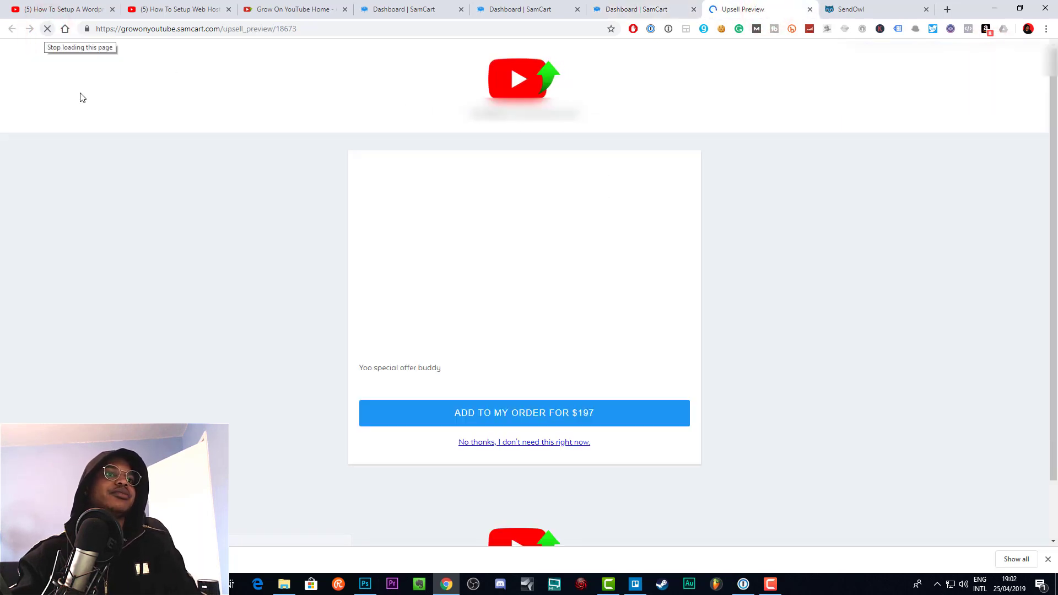
pyautogui.moveTo(450, 371); pyautogui.dragTo(361, 371)
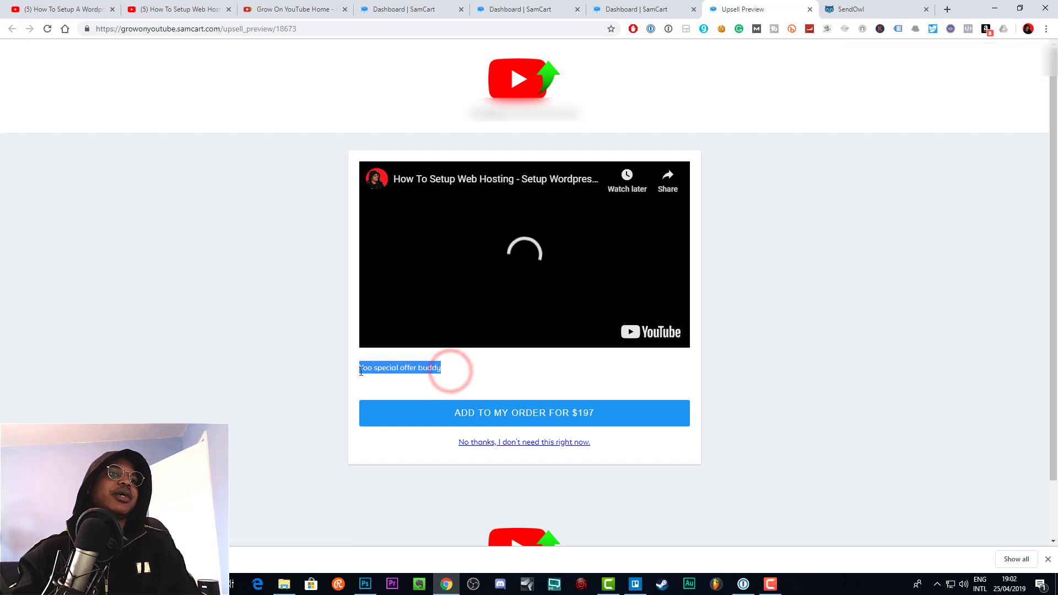
# Step: Return to the upsell's settings and set the embedded video's position to Bottom
pyautogui.hotkey('ctrl', 'shift', 'Tab')
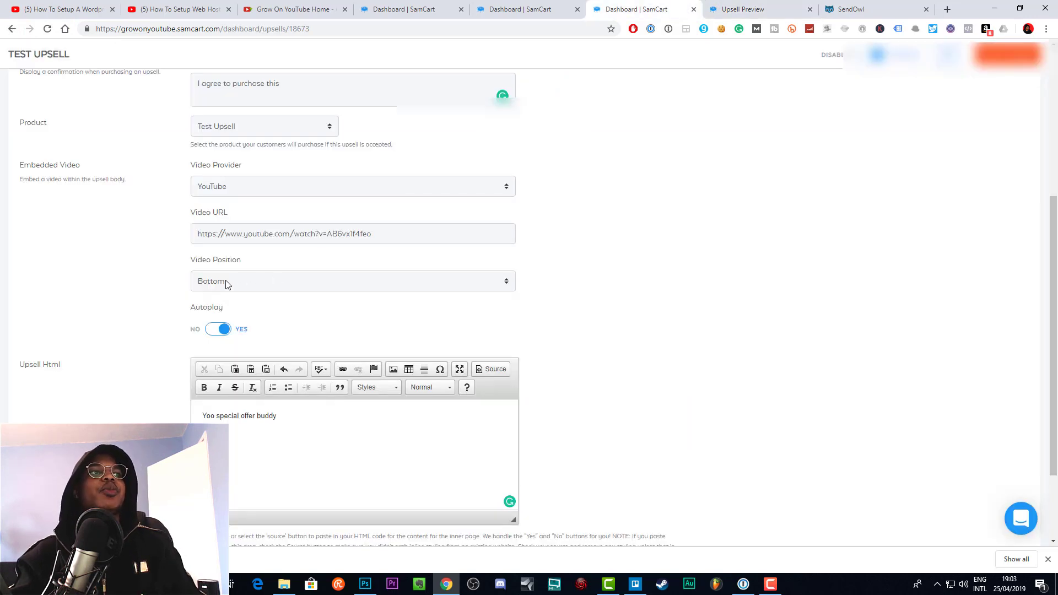
pyautogui.click(227, 284)
pyautogui.click(613, 292)
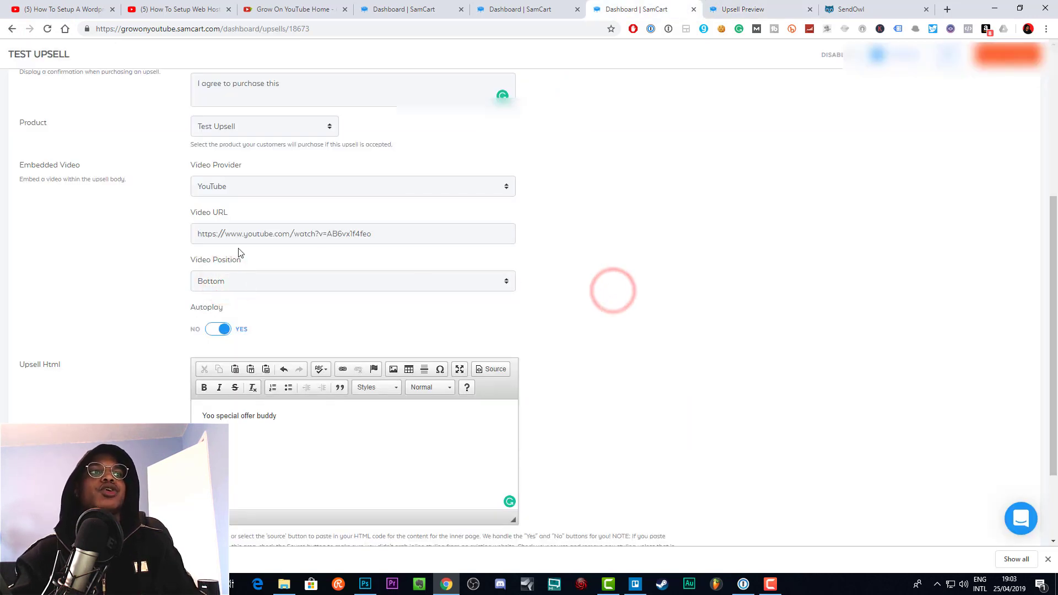
pyautogui.click(246, 281)
pyautogui.click(574, 292)
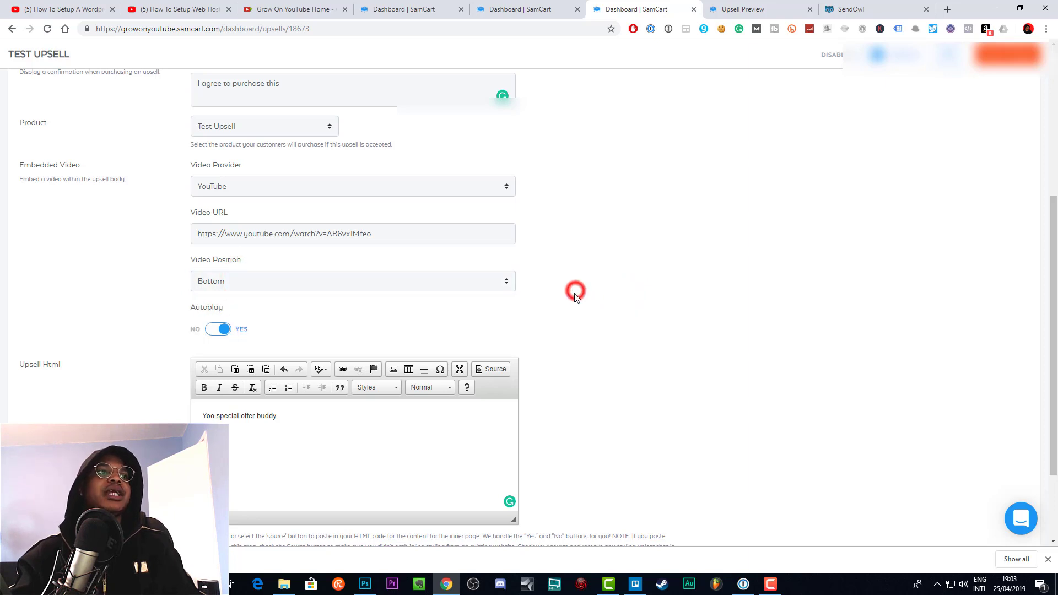
# Step: Format the "Yoo special offer buddy" text as Heading 1 and save the upsell changes
pyautogui.scroll(-2, 452, 320)
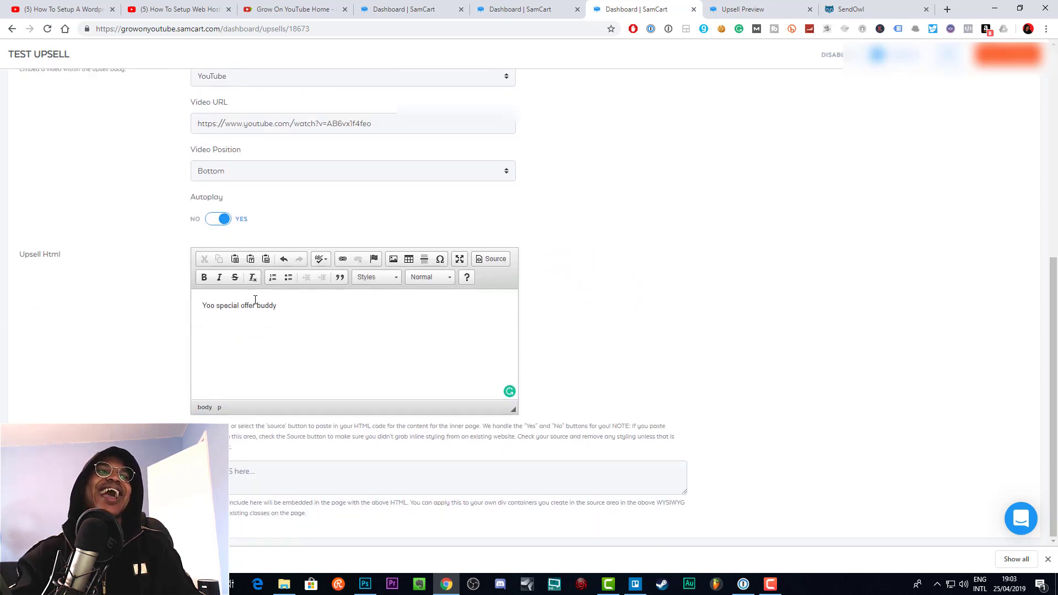
pyautogui.moveTo(297, 305); pyautogui.dragTo(200, 299)
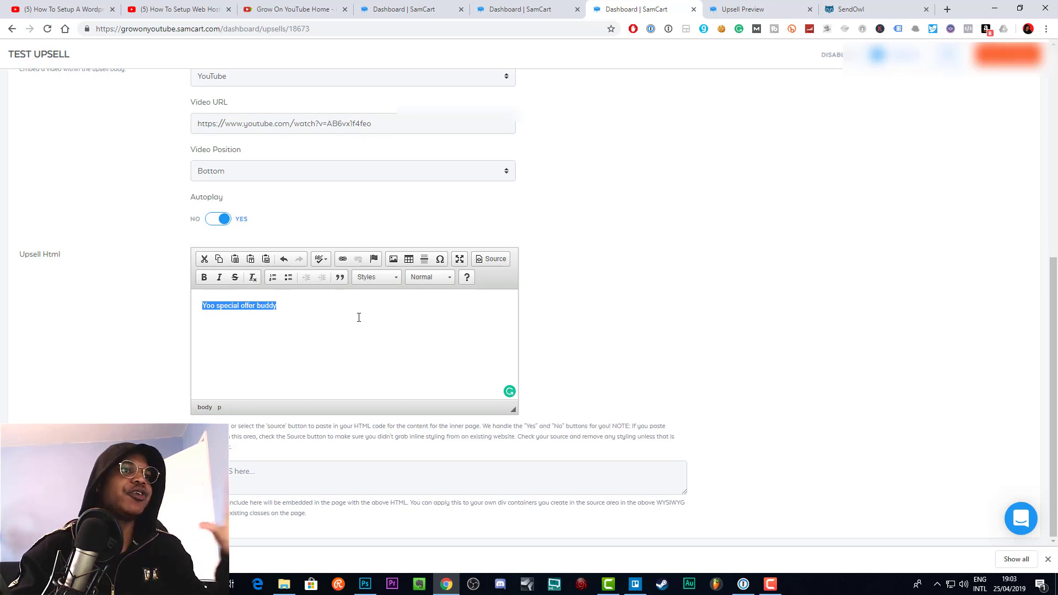
pyautogui.click(392, 280)
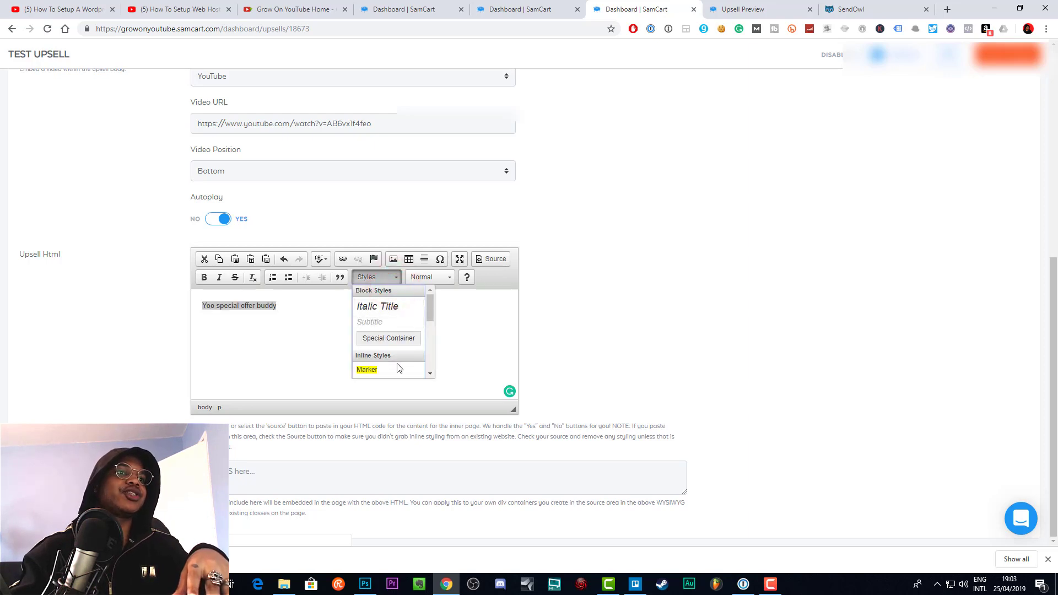
pyautogui.click(443, 279)
pyautogui.click(432, 317)
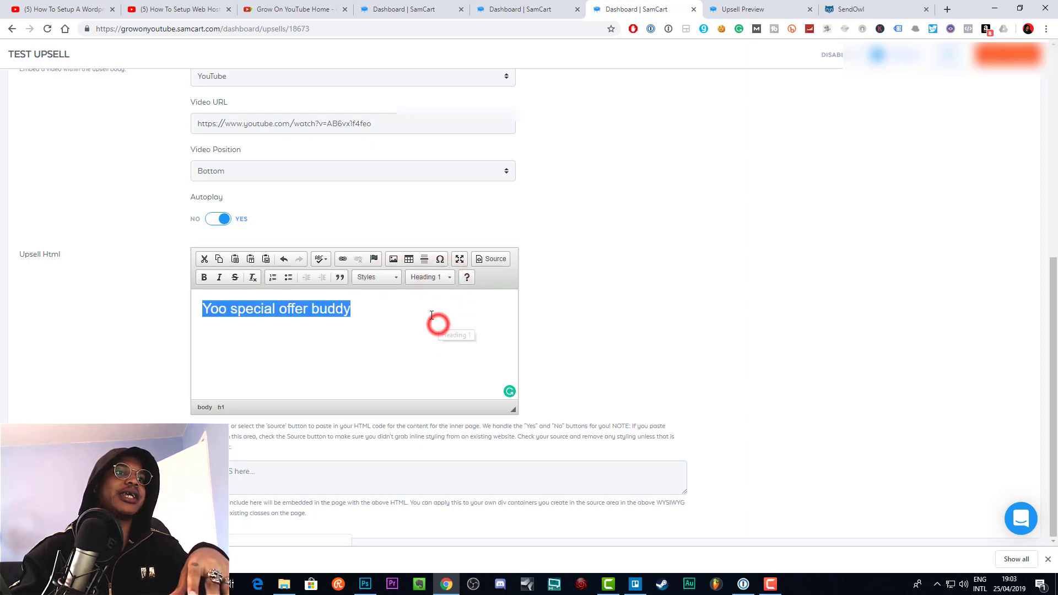
pyautogui.click(1008, 54)
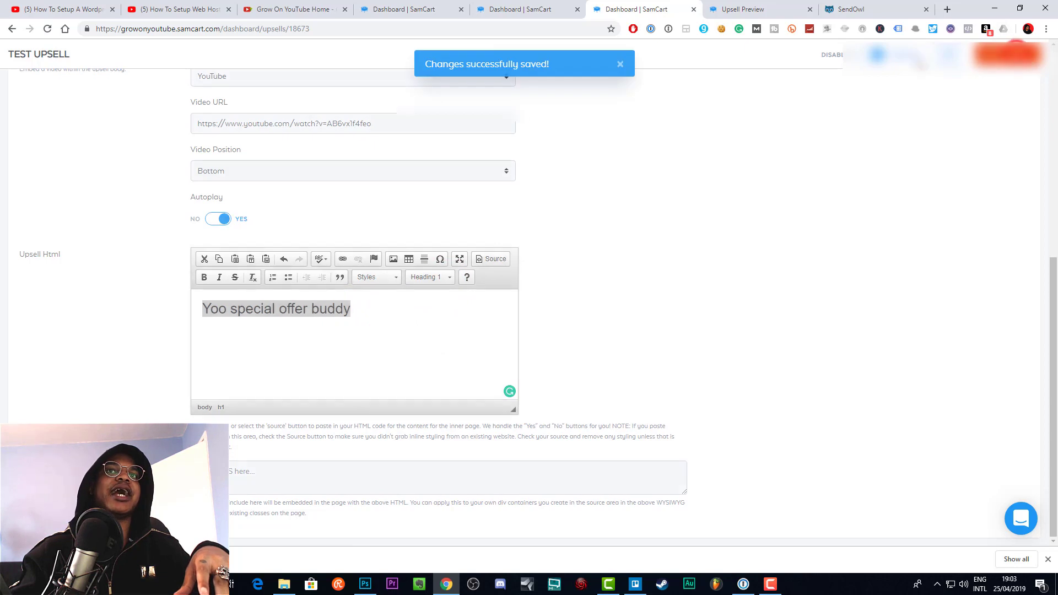
# Step: Reload the upsell preview to check the heading and video layout, and pause the autoplaying video
pyautogui.click(759, 9)
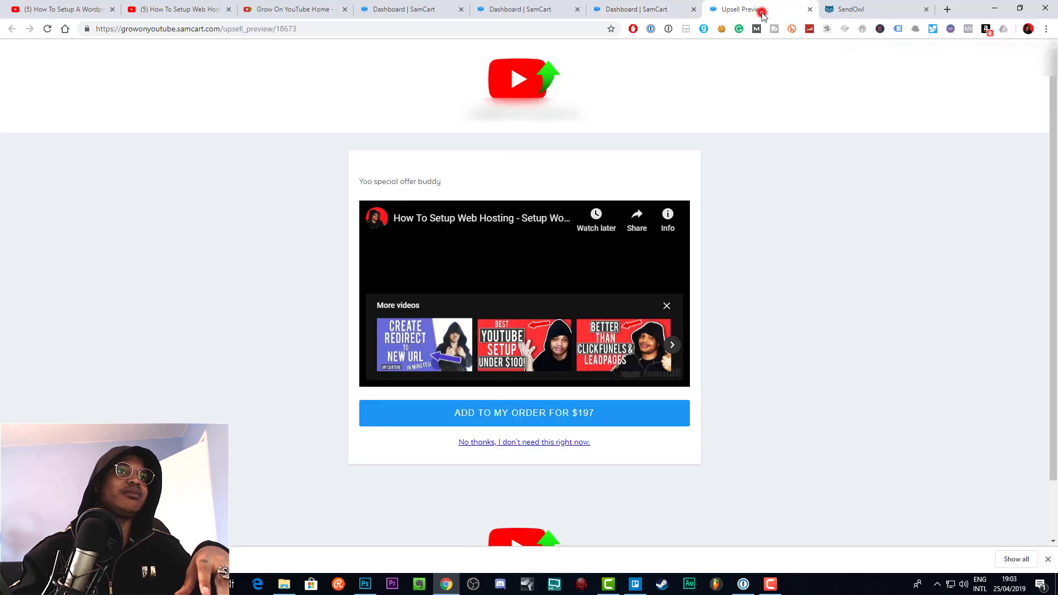
pyautogui.click(47, 30)
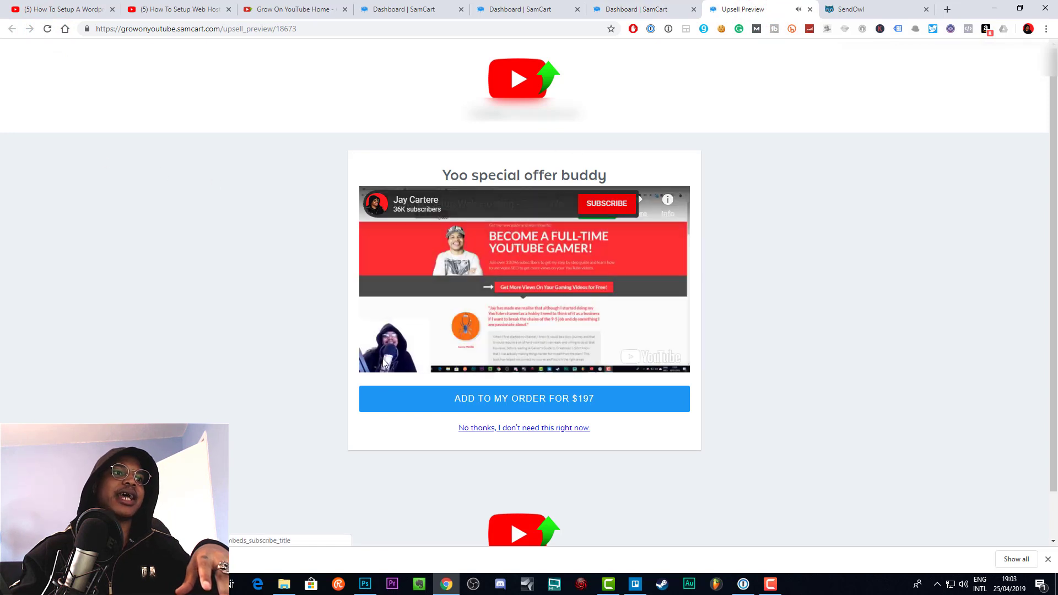
pyautogui.click(507, 259)
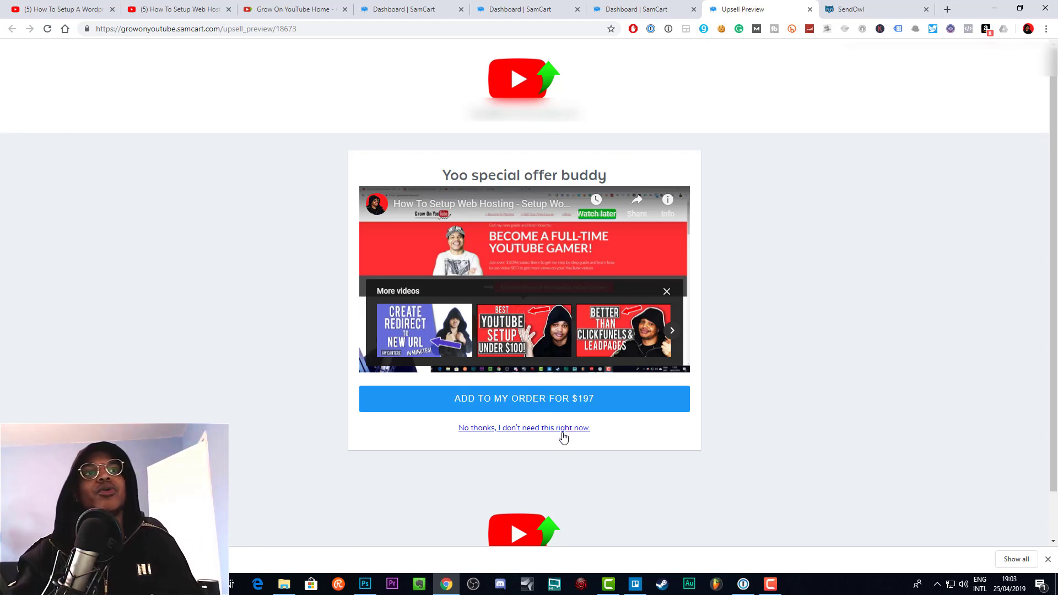
# Step: Save the test upsell's settings again and open the overview of upsell funnels
pyautogui.click(647, 9)
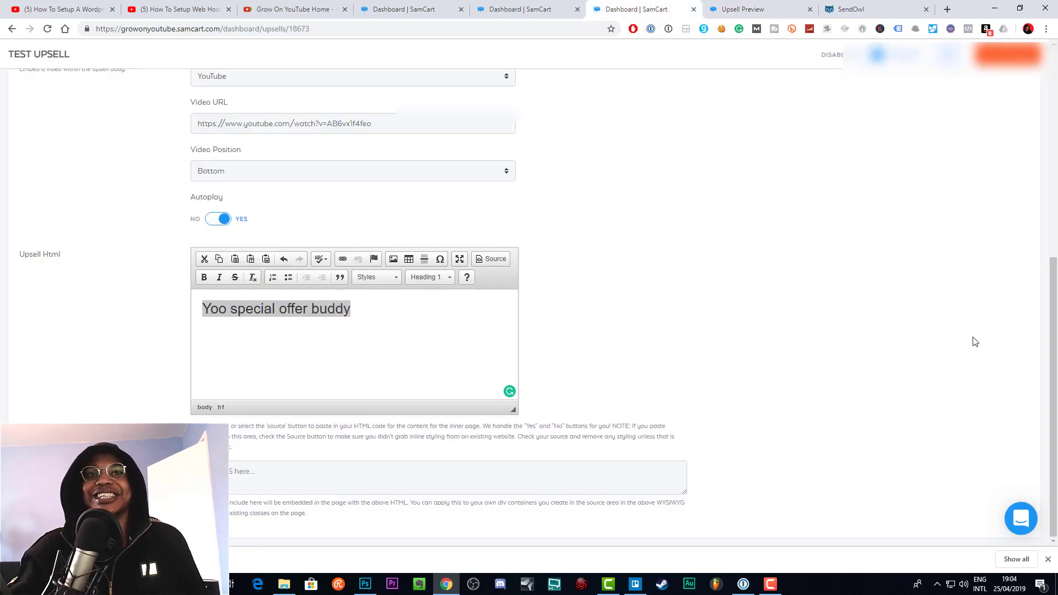
pyautogui.click(1000, 58)
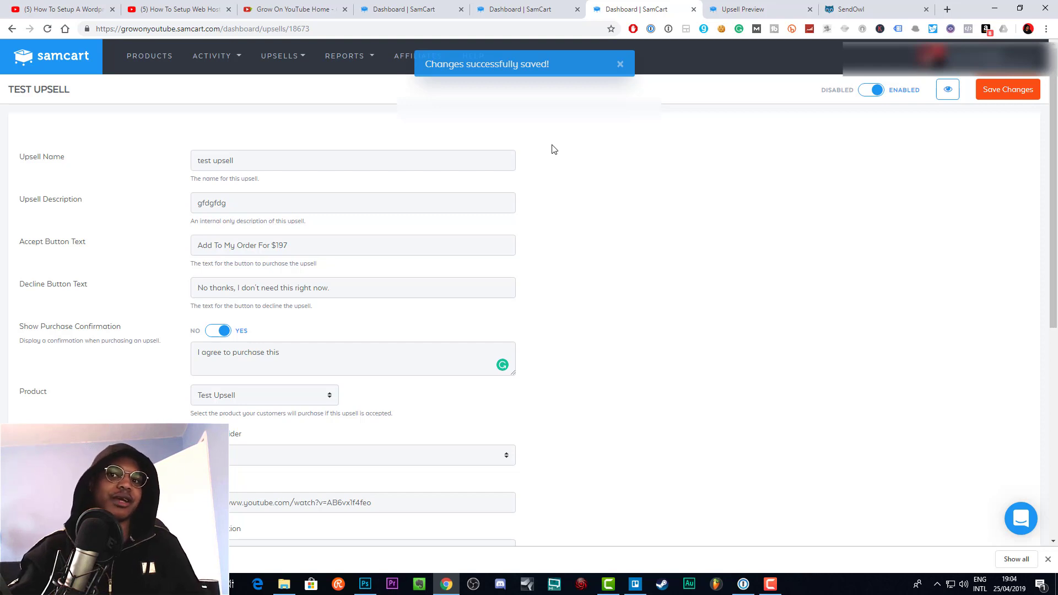
pyautogui.click(297, 54)
pyautogui.click(298, 104)
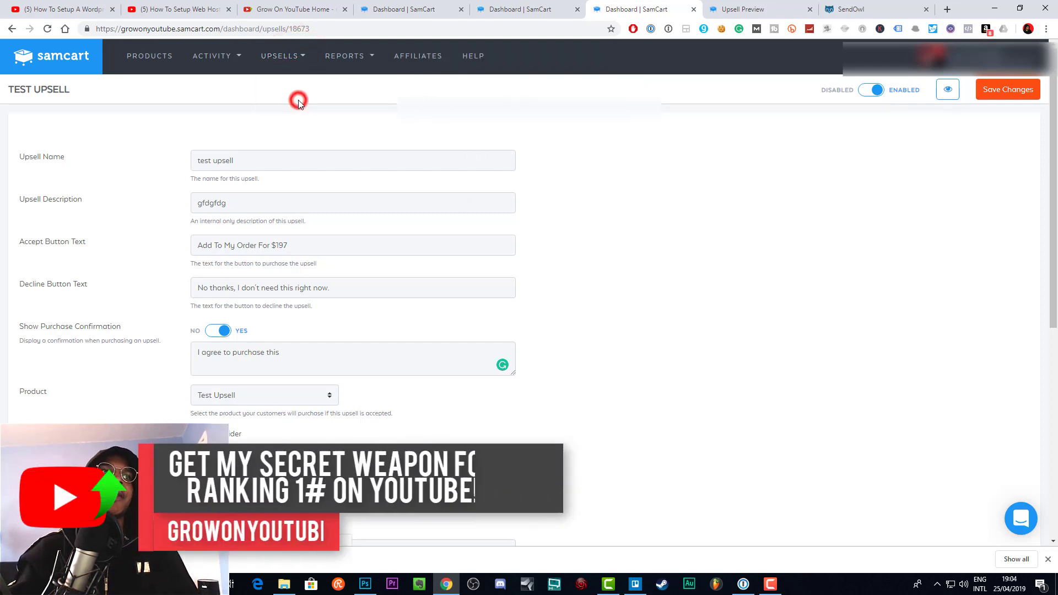
# Step: Create a new upsell funnel named "test funnel" without a description
pyautogui.click(328, 185)
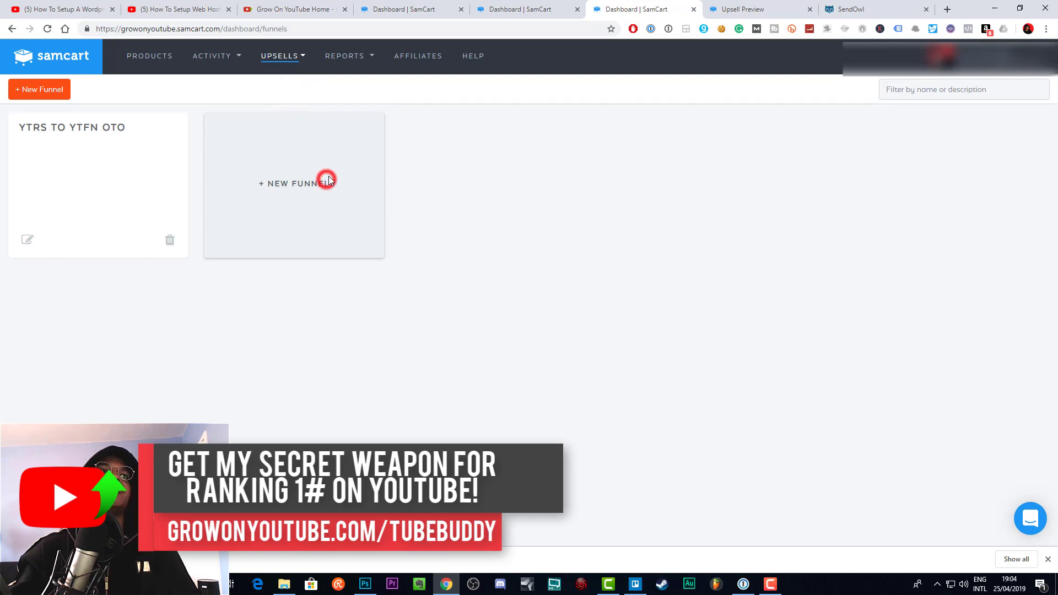
pyautogui.click(438, 125)
pyautogui.write('te')
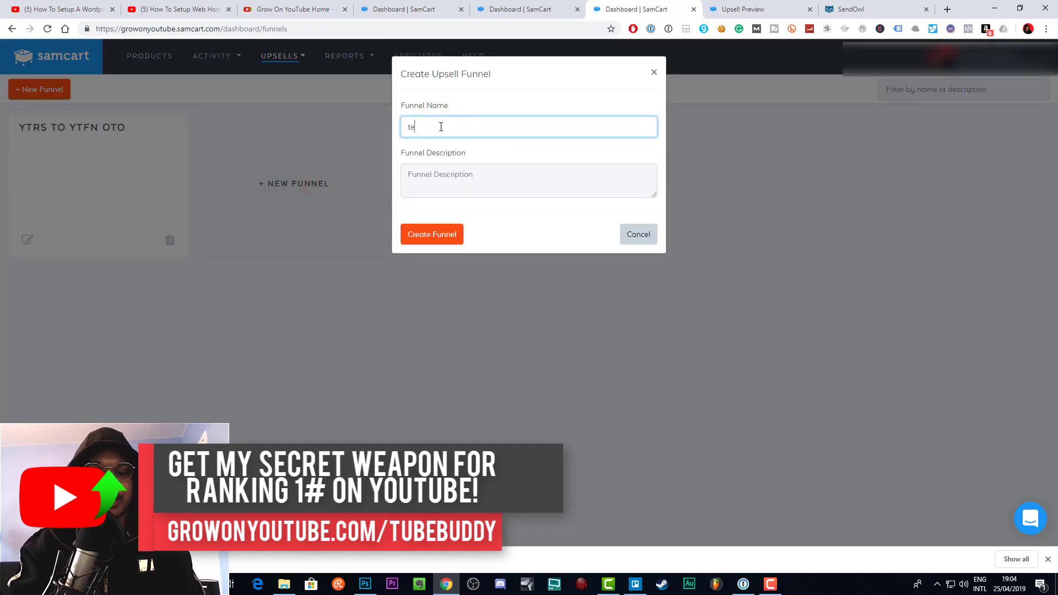
pyautogui.write('st funnel')
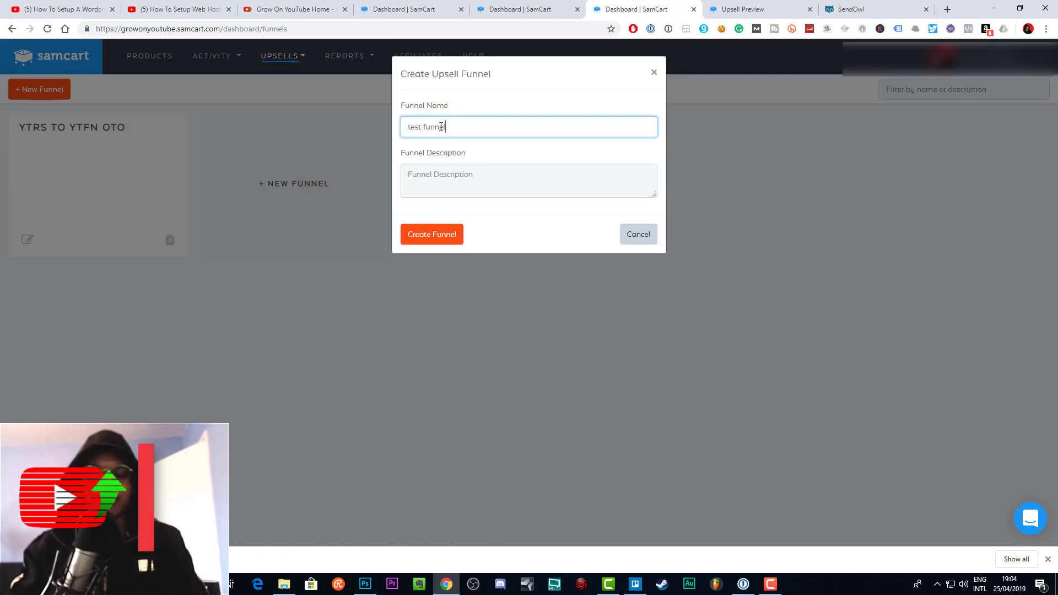
pyautogui.press('Return')
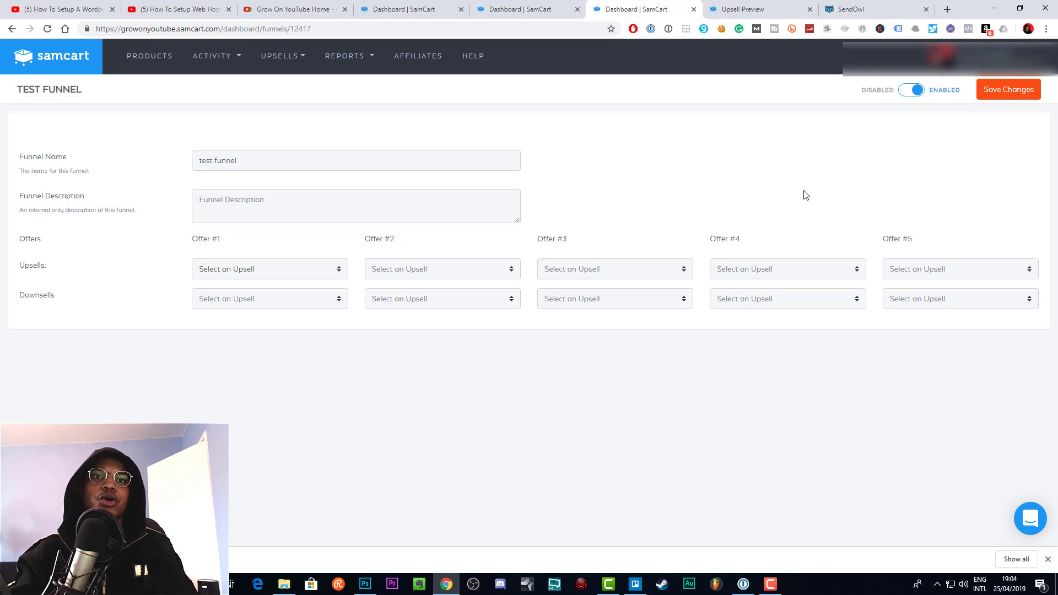
# Step: Choose "test upsell" as the upsell for Offer #1 in the test funnel
pyautogui.click(260, 200)
pyautogui.click(312, 268)
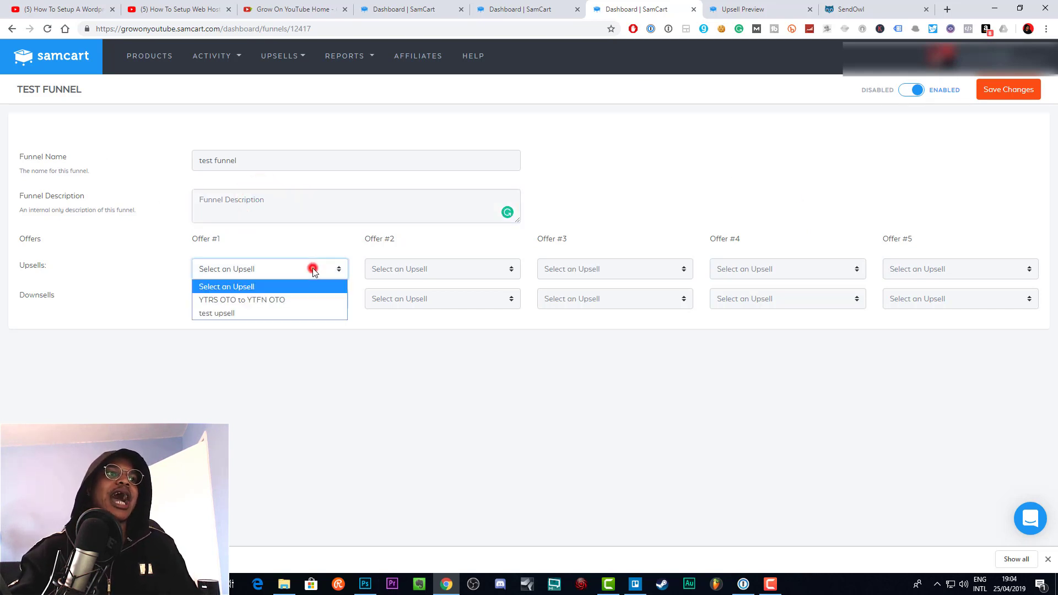
pyautogui.click(267, 313)
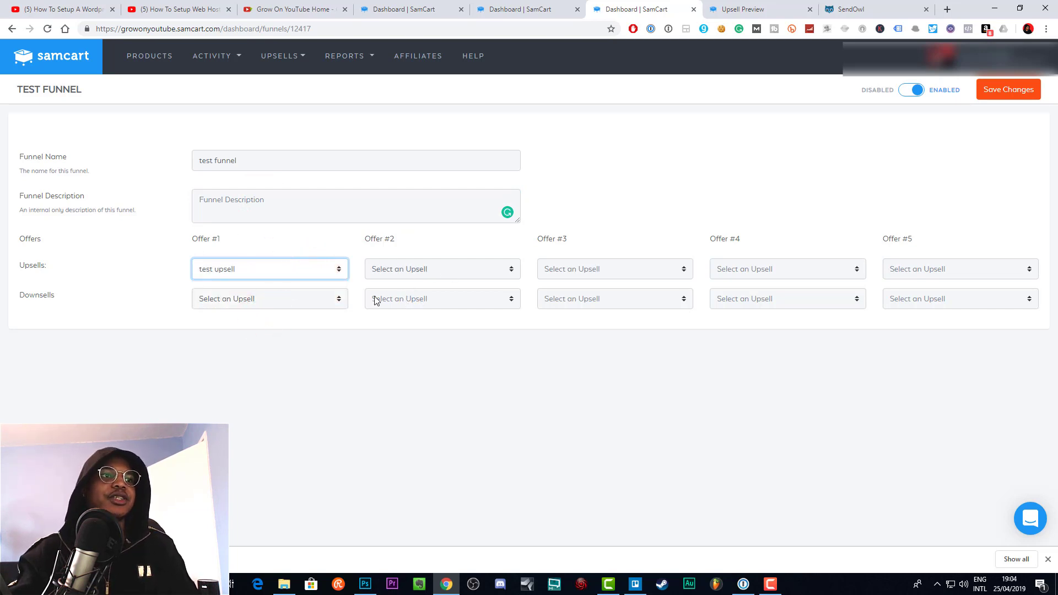
# Step: Look at the choices available for the Offer #1 downsell and the Offer #2 upsell
pyautogui.click(282, 301)
pyautogui.click(401, 359)
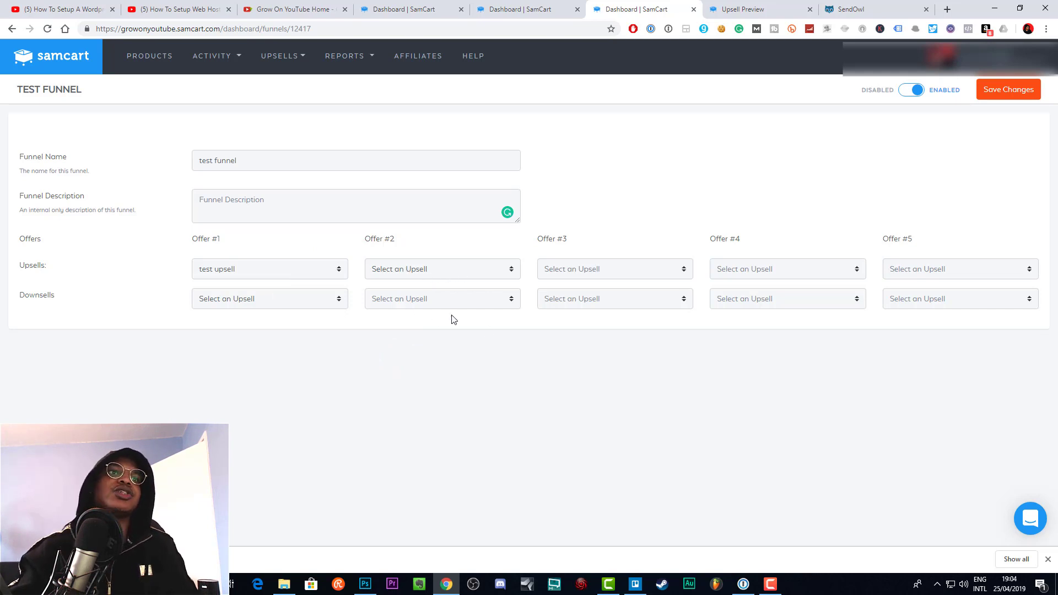
pyautogui.click(442, 262)
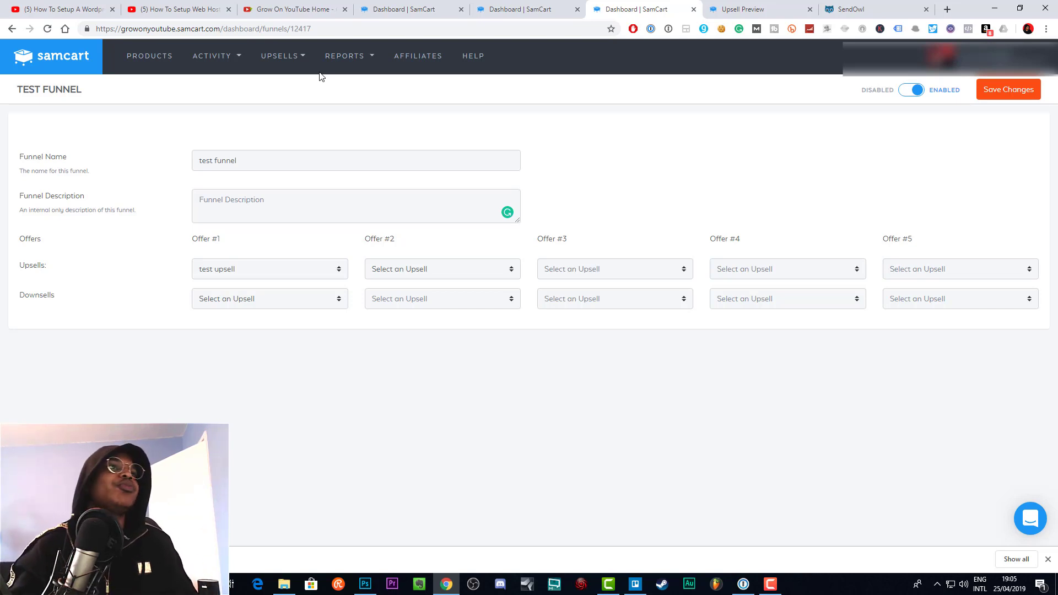
# Step: Open the TestCart OTO product for editing and choose "test funnel" as its upsell funnel
pyautogui.click(165, 57)
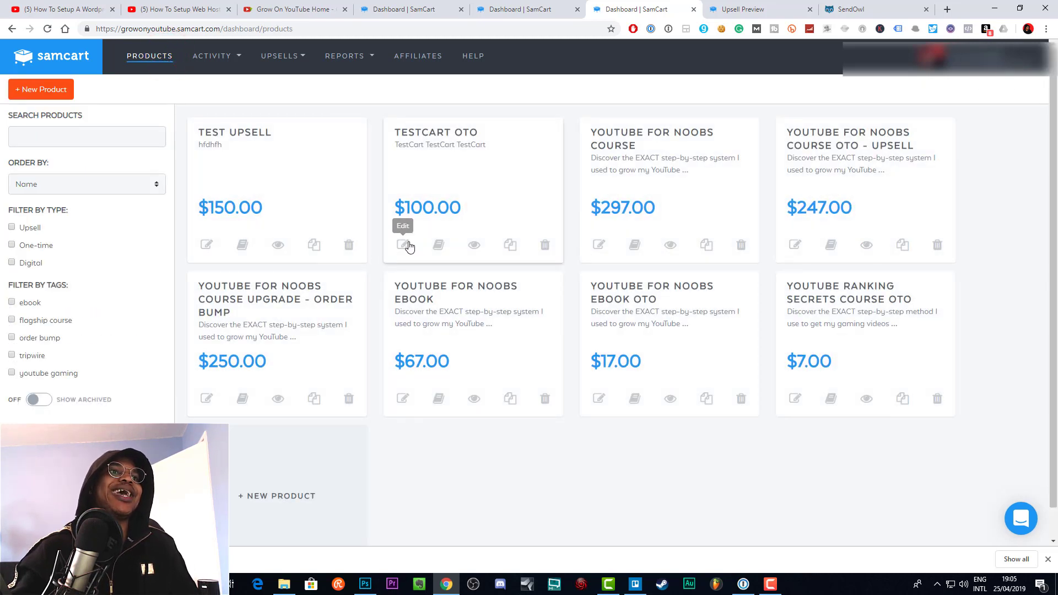
pyautogui.click(401, 246)
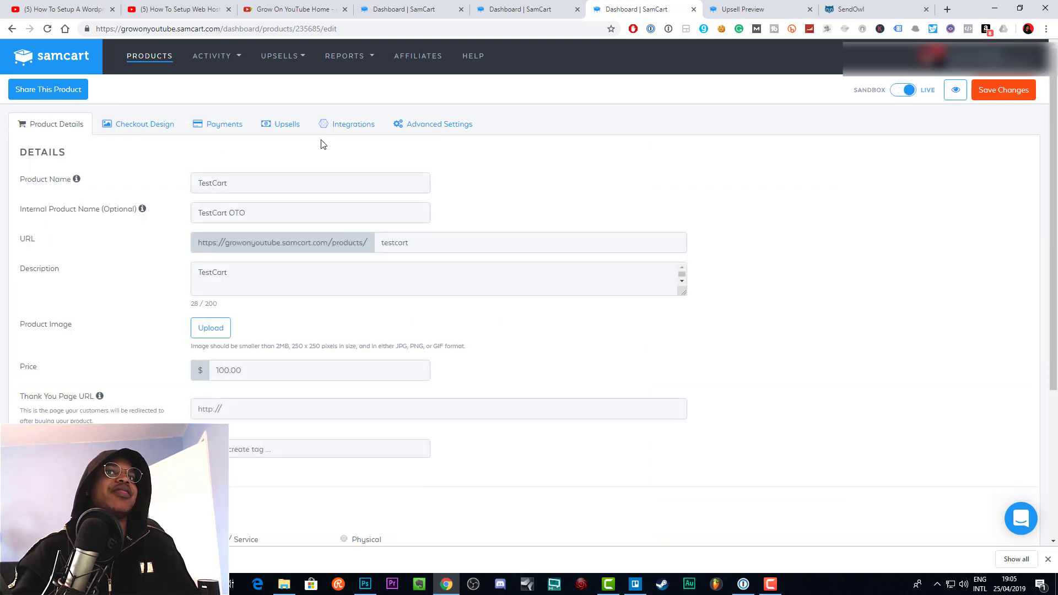
pyautogui.click(279, 128)
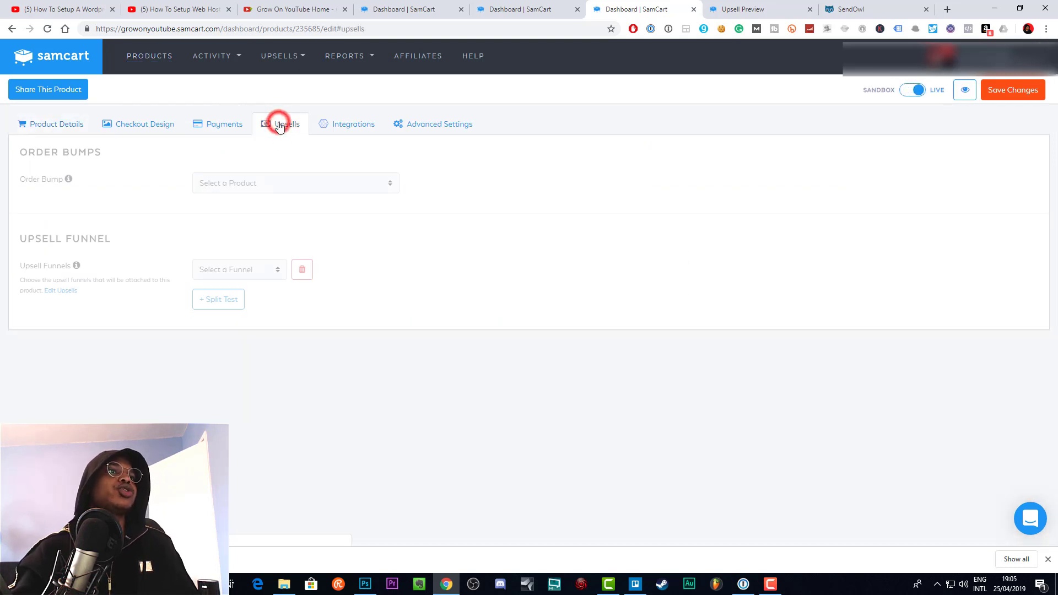
pyautogui.click(255, 272)
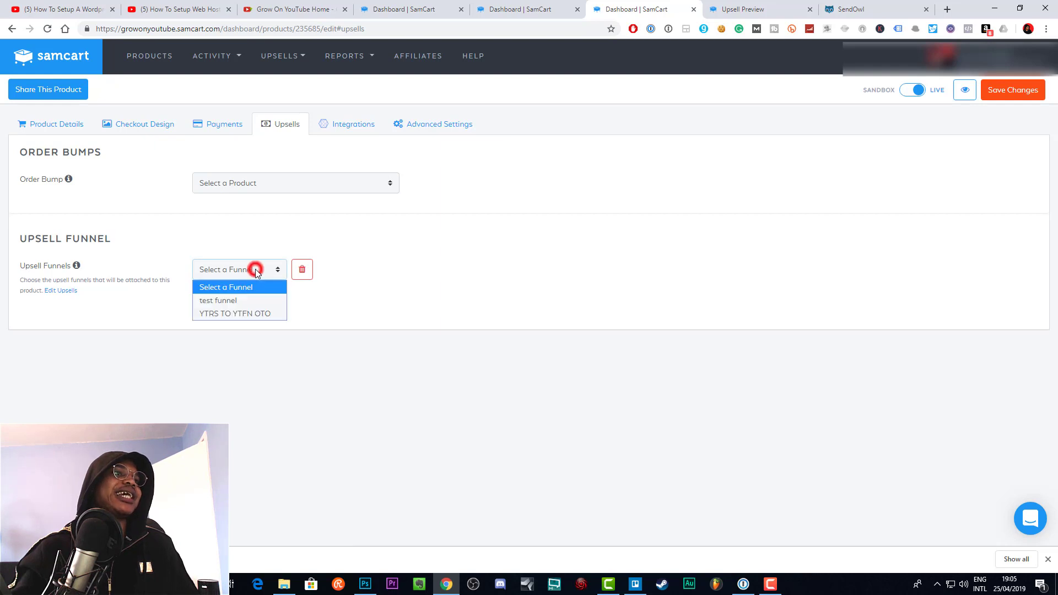
pyautogui.click(251, 303)
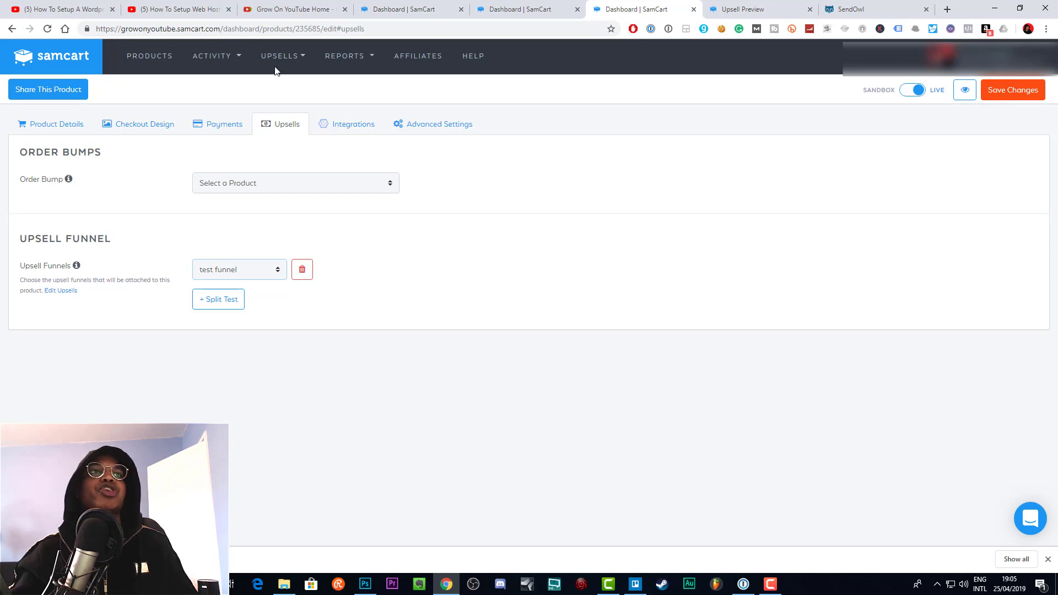
# Step: Compare the open SamCart dashboard tabs and close the duplicate TestCart product tab that has no funnel selected
pyautogui.click(529, 8)
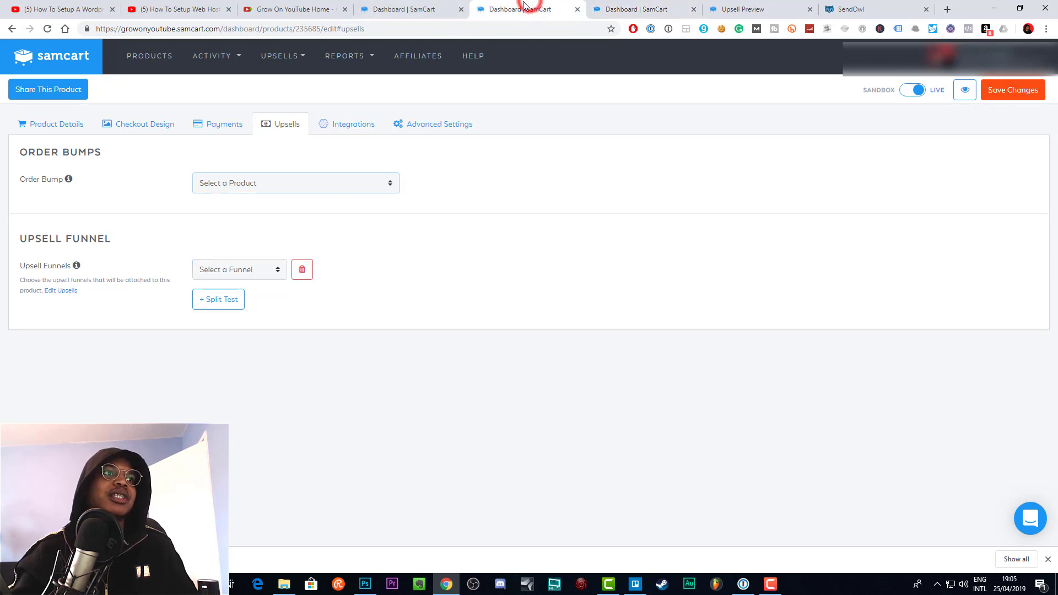
pyautogui.click(420, 3)
pyautogui.click(499, 7)
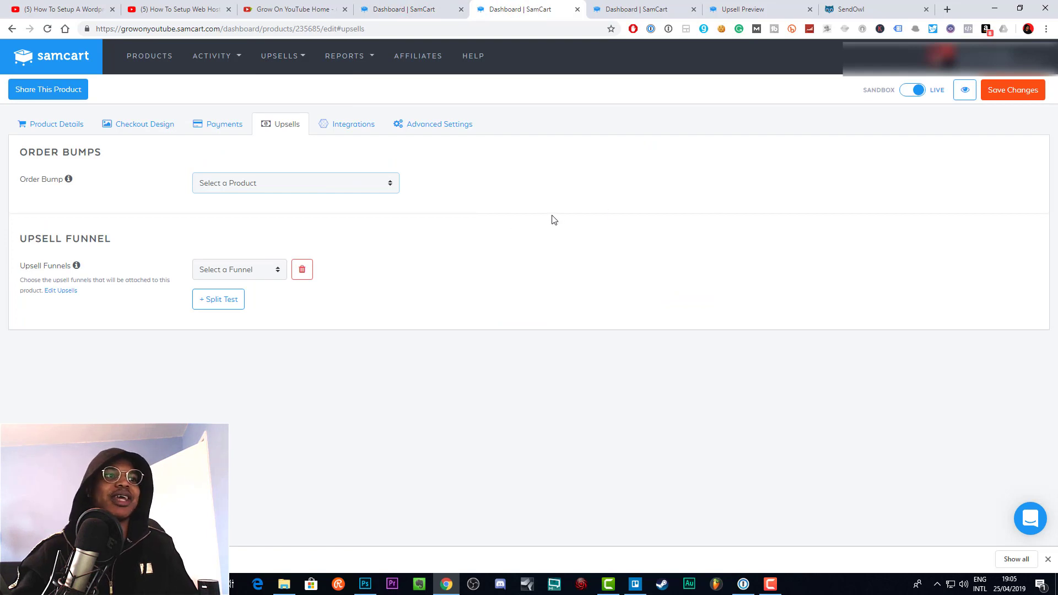
pyautogui.click(267, 269)
pyautogui.click(413, 299)
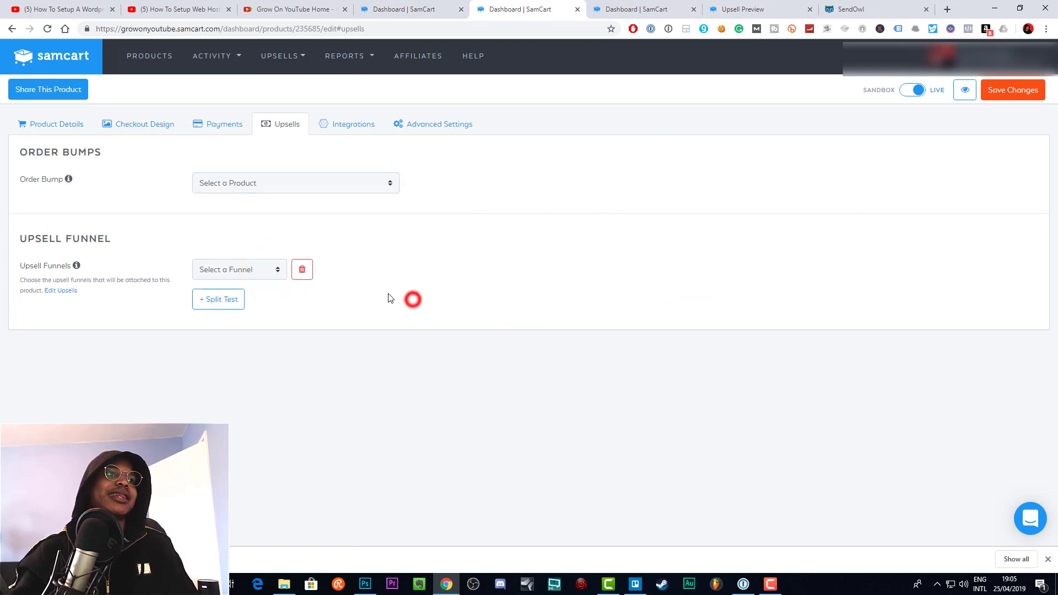
pyautogui.click(408, 9)
pyautogui.click(524, 9)
pyautogui.click(577, 9)
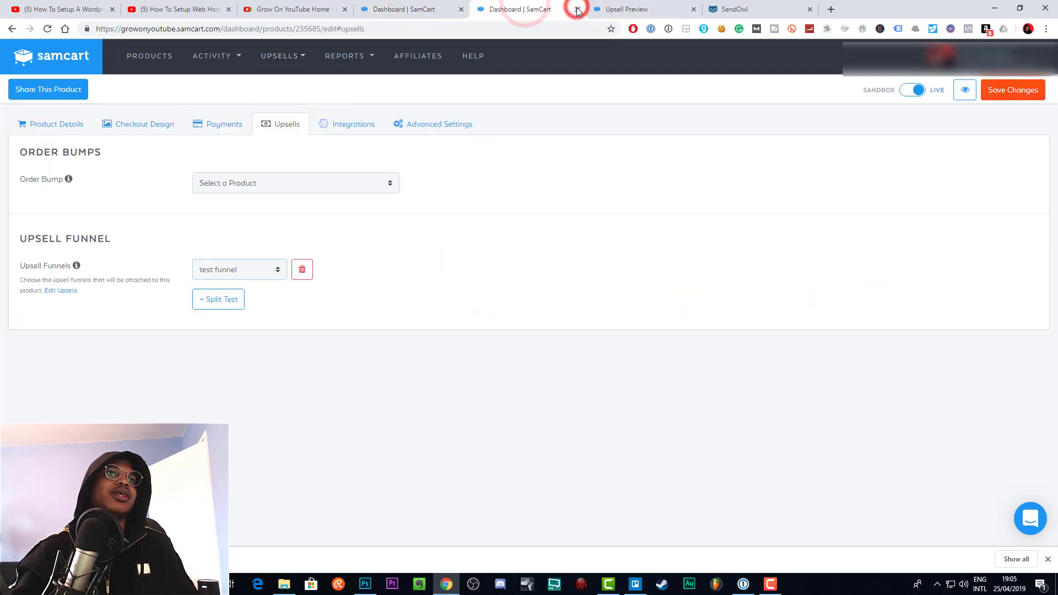
# Step: Check the TestCart product's upsell funnel selection, keep "test funnel", and save the product
pyautogui.click(261, 269)
pyautogui.click(460, 271)
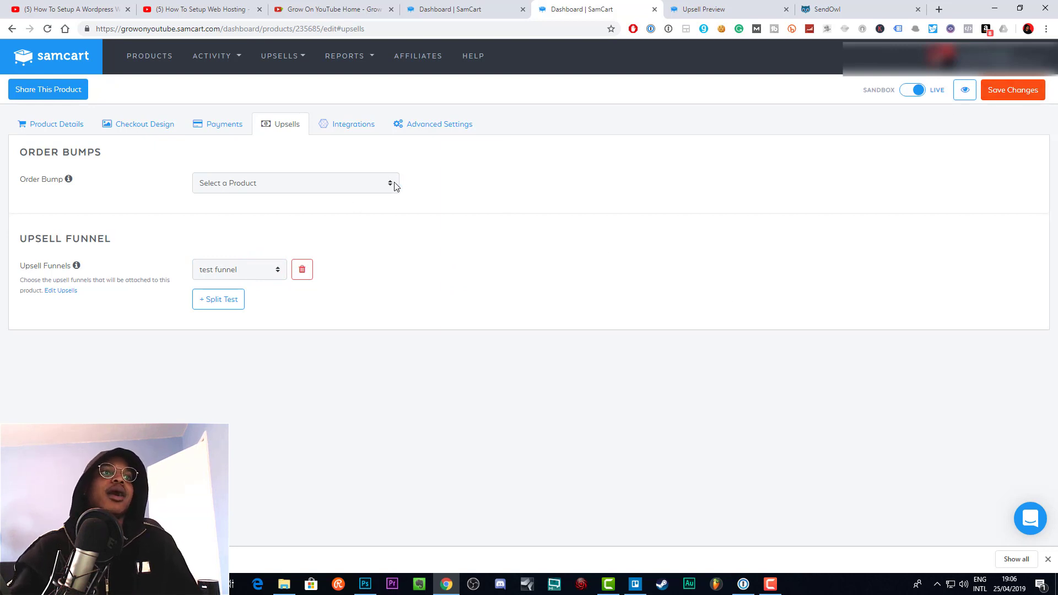
pyautogui.click(1018, 89)
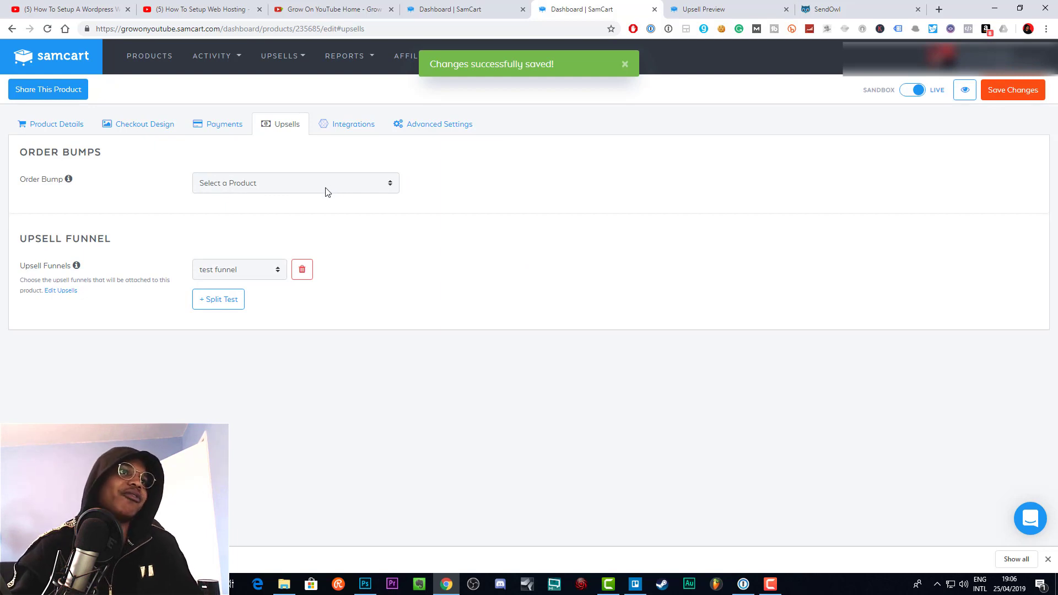
# Step: Look through the products available as order bump and examine TestCart's live checkout page in a new browser tab
pyautogui.click(299, 185)
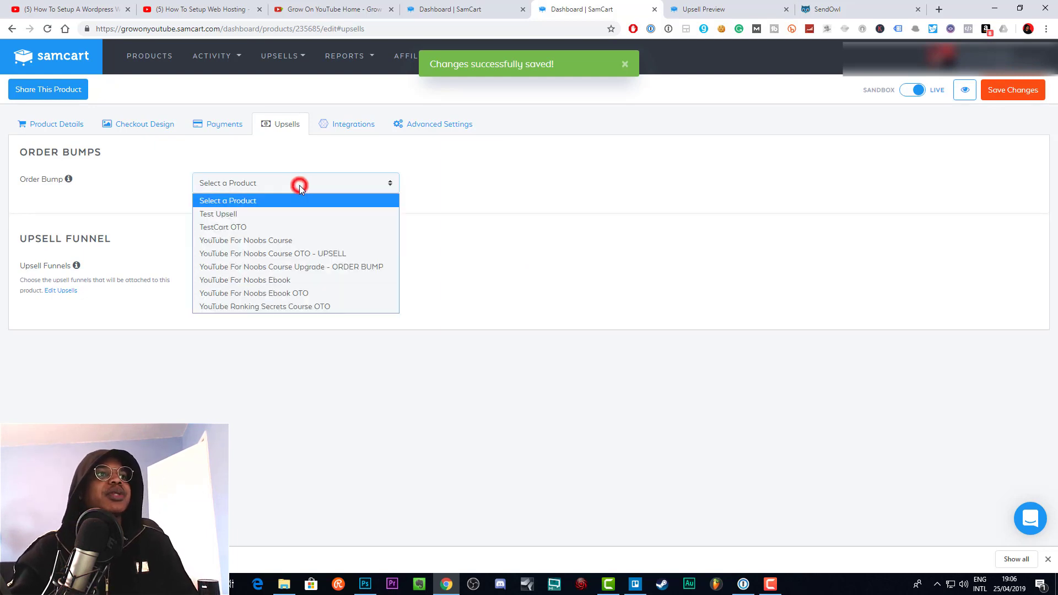
pyautogui.click(490, 194)
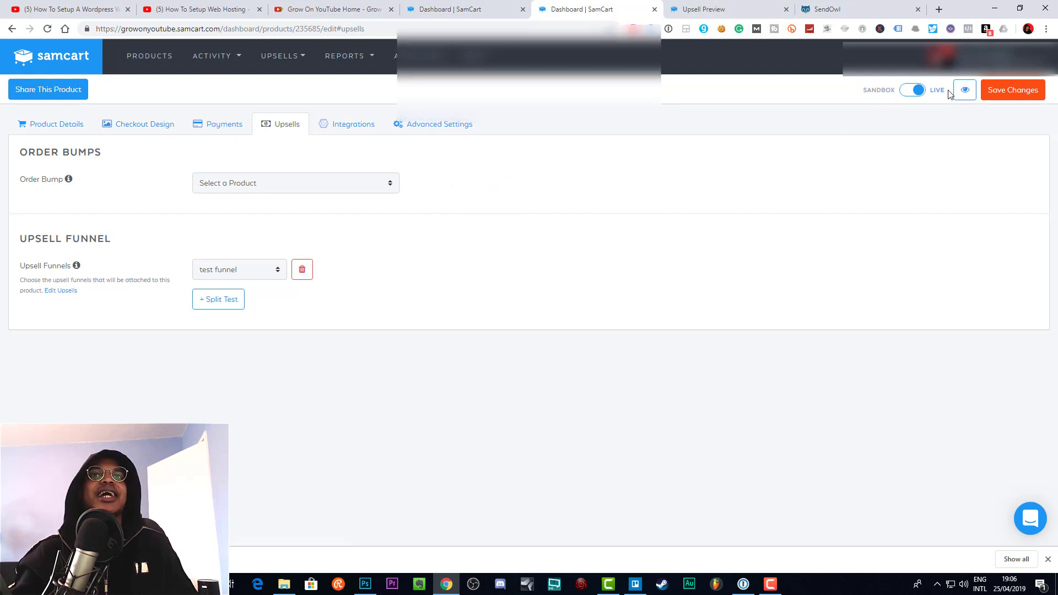
pyautogui.rightClick(964, 90)
pyautogui.click(964, 102)
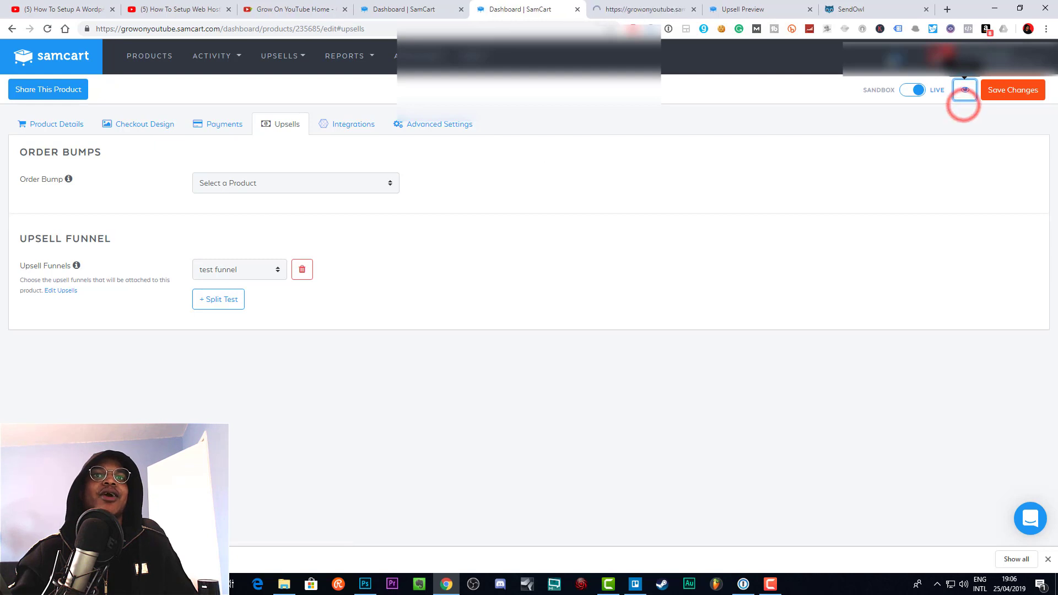
pyautogui.click(643, 9)
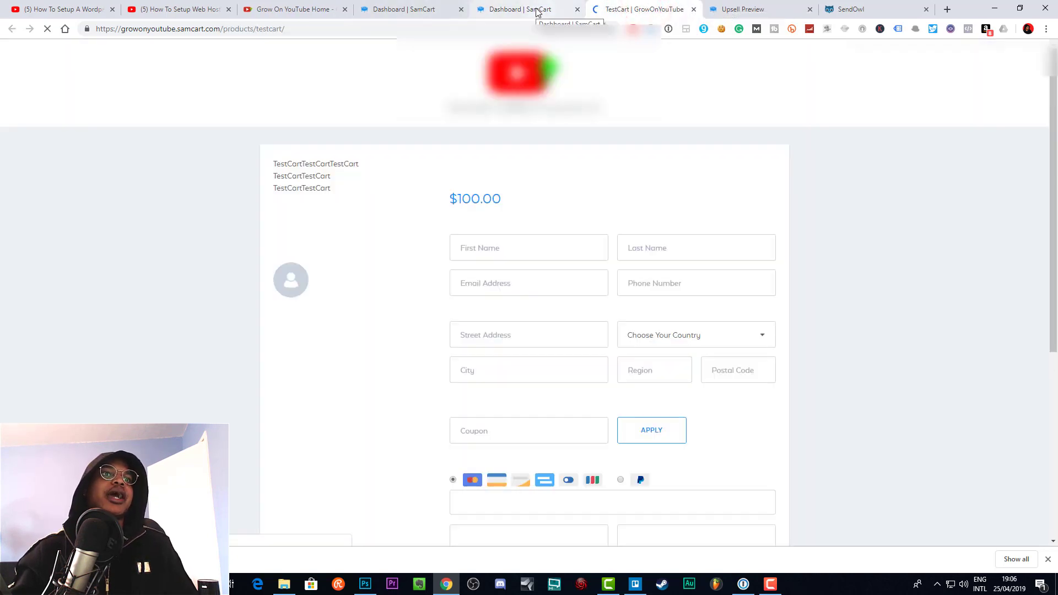
pyautogui.scroll(-5, 587, 168)
pyautogui.scroll(2, 587, 168)
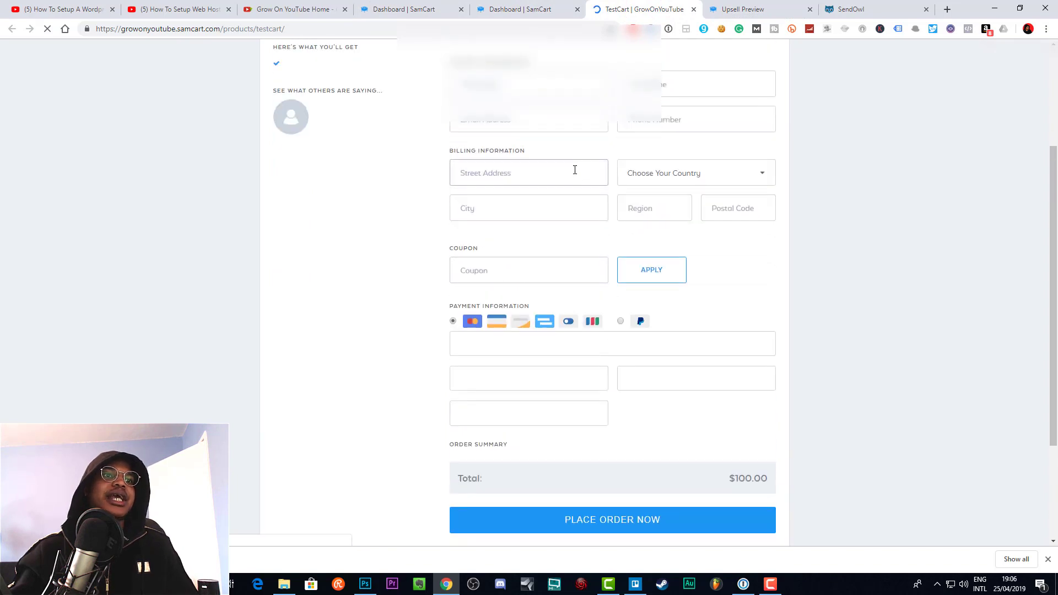
pyautogui.scroll(2, 553, 160)
pyautogui.scroll(-4, 568, 175)
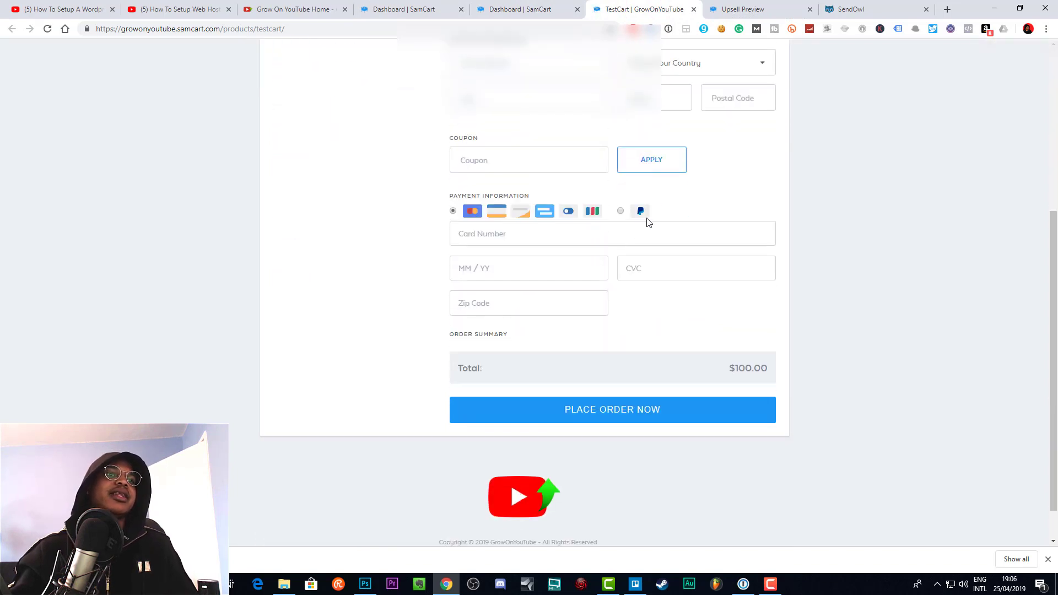
# Step: Set "Test Upsell" as TestCart's order bump with the description "dgdgdgdg dtfu 65 ykg 87" and save the product
pyautogui.click(503, 8)
pyautogui.click(243, 183)
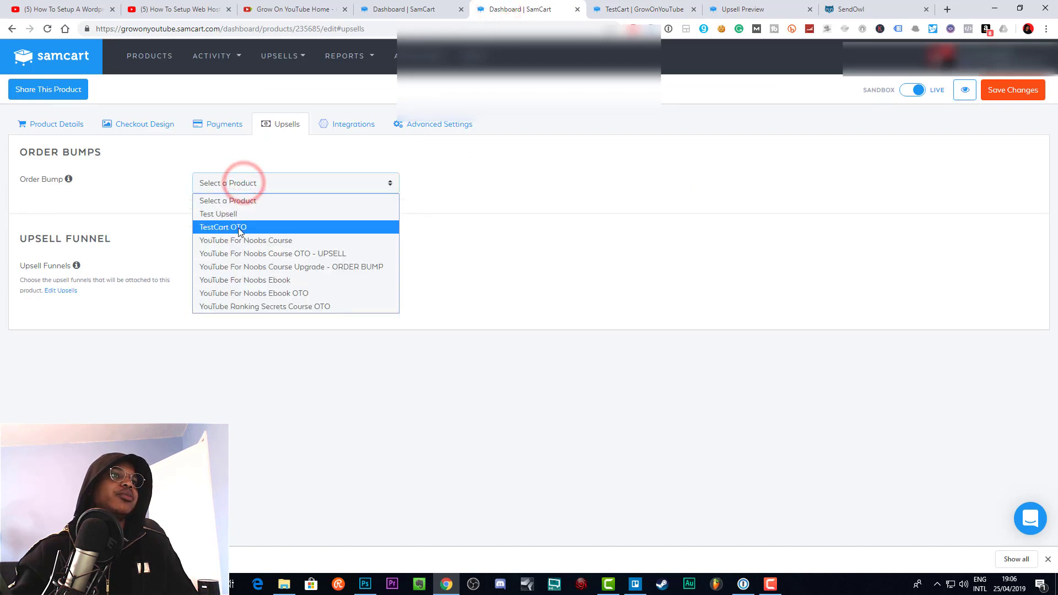
pyautogui.click(240, 214)
pyautogui.click(555, 317)
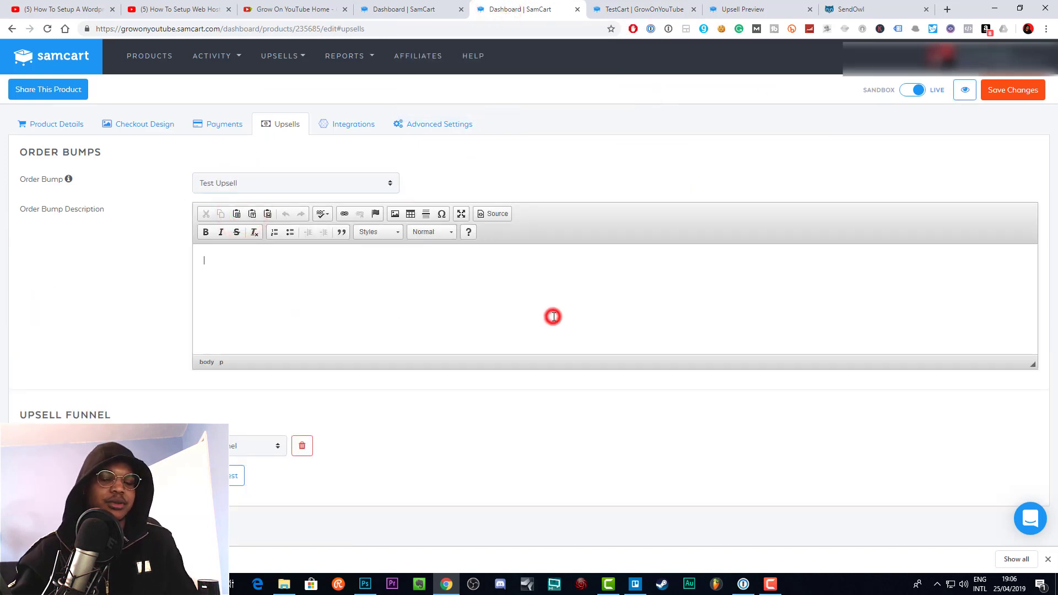
pyautogui.write('dgdgdgdg d')
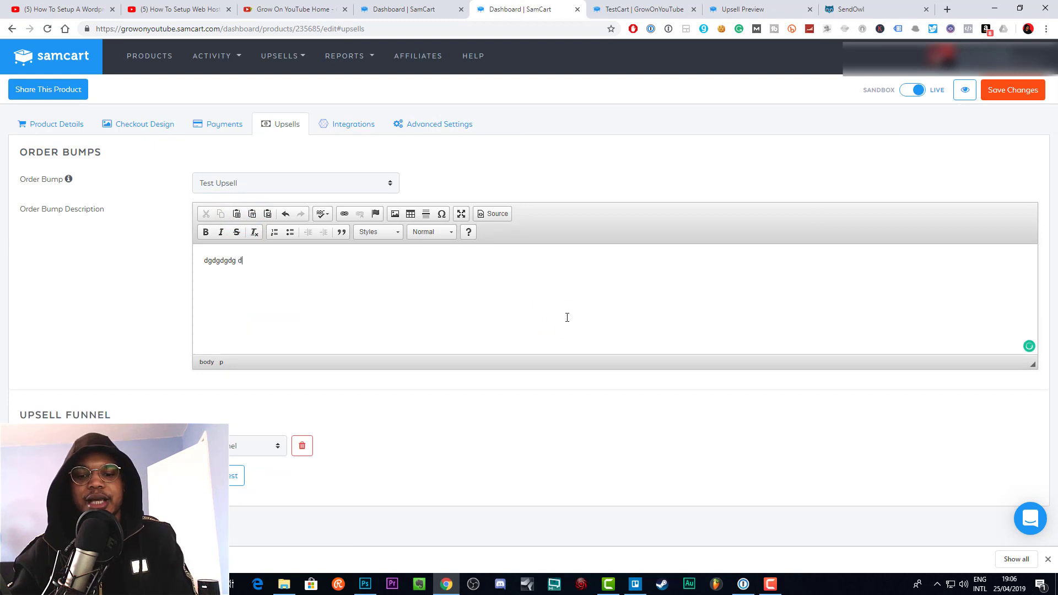
pyautogui.write('tfu 65 yk')
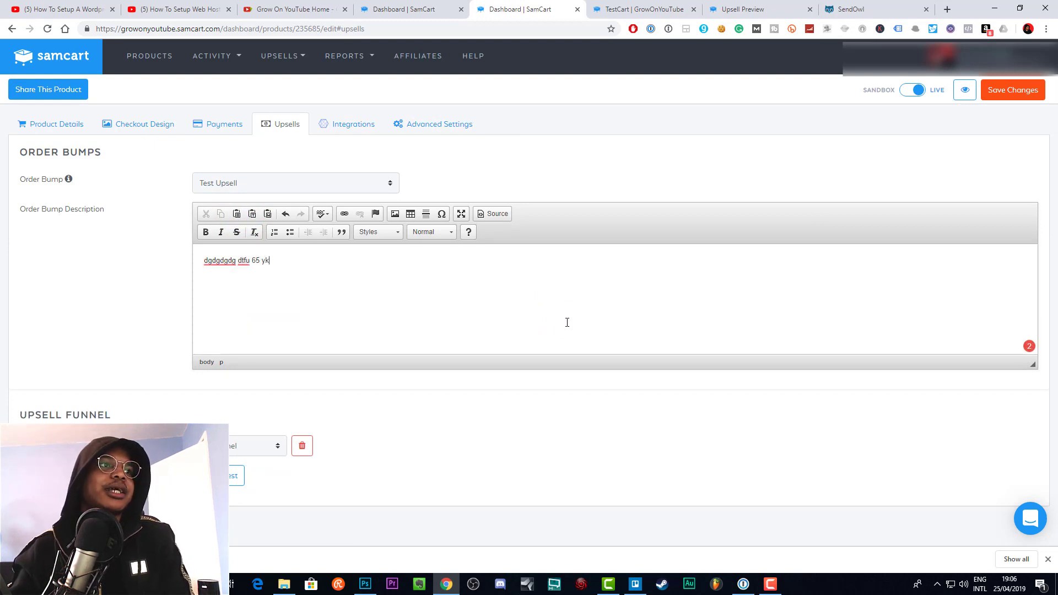
pyautogui.write('g 87')
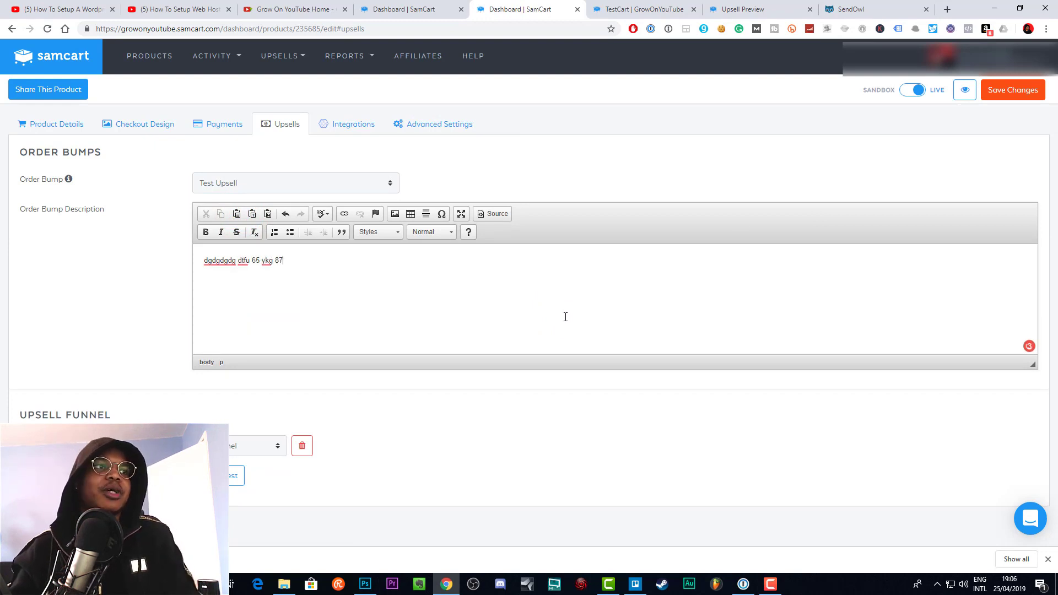
pyautogui.click(1014, 89)
# Step: Reload the TestCart checkout page and switch the Test Upsell order bump on and off to check the order summary
pyautogui.click(617, 6)
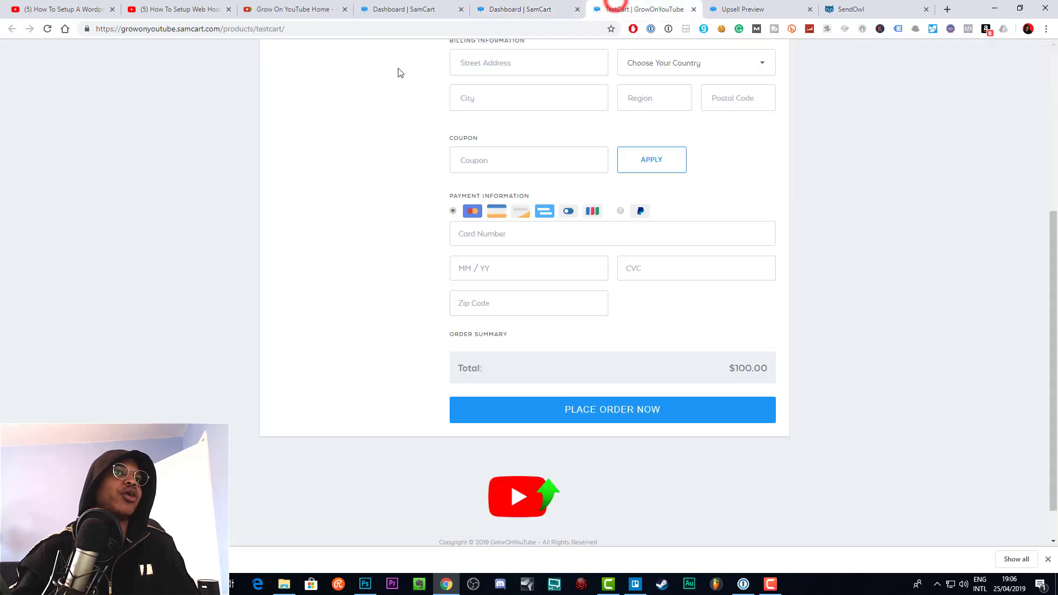
pyautogui.click(47, 28)
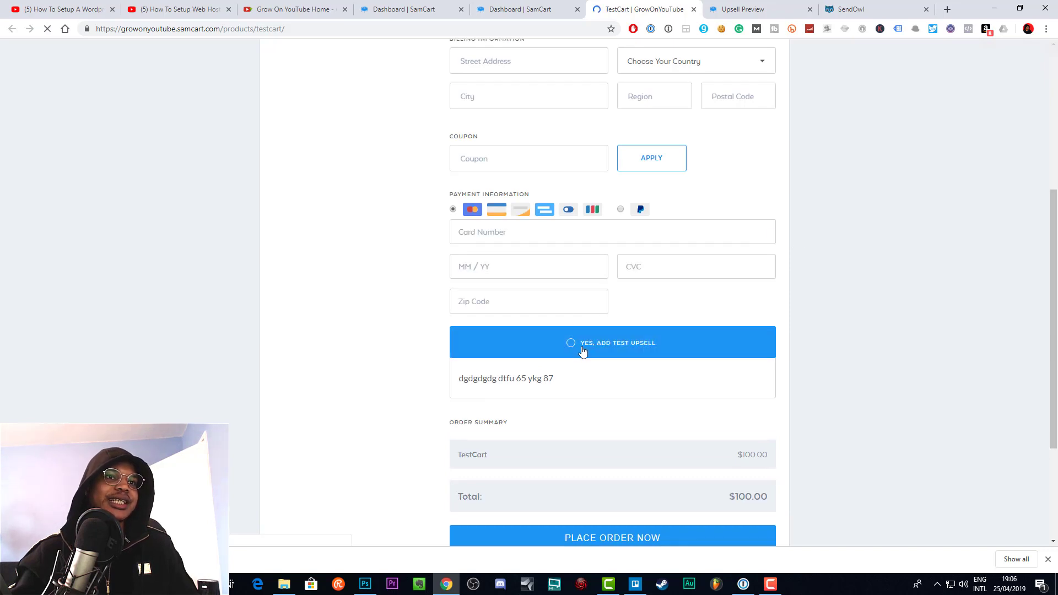
pyautogui.click(556, 343)
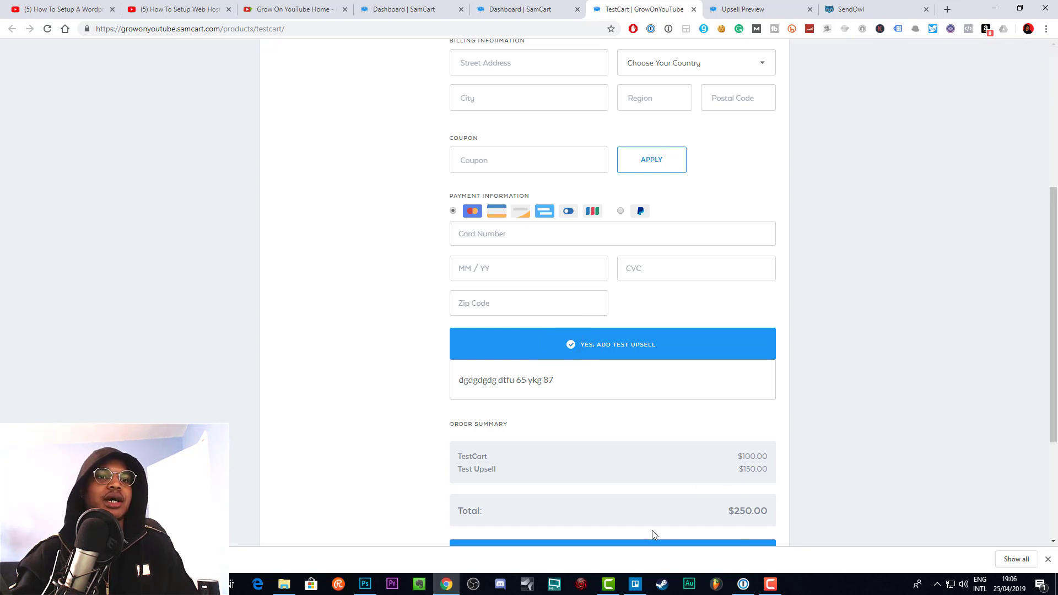
pyautogui.click(565, 344)
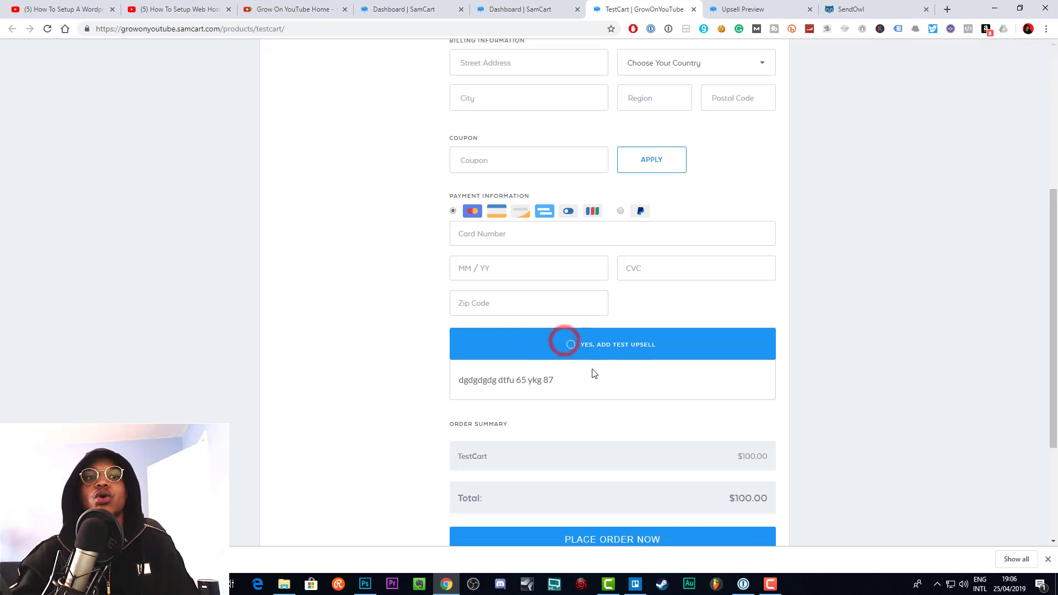
pyautogui.click(548, 345)
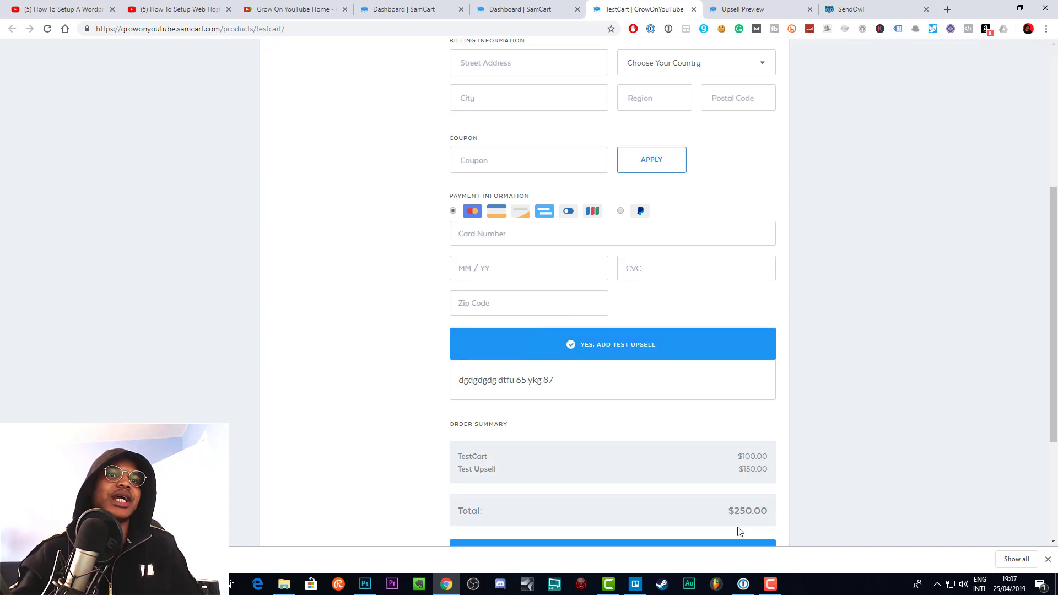
pyautogui.scroll(-2, 611, 466)
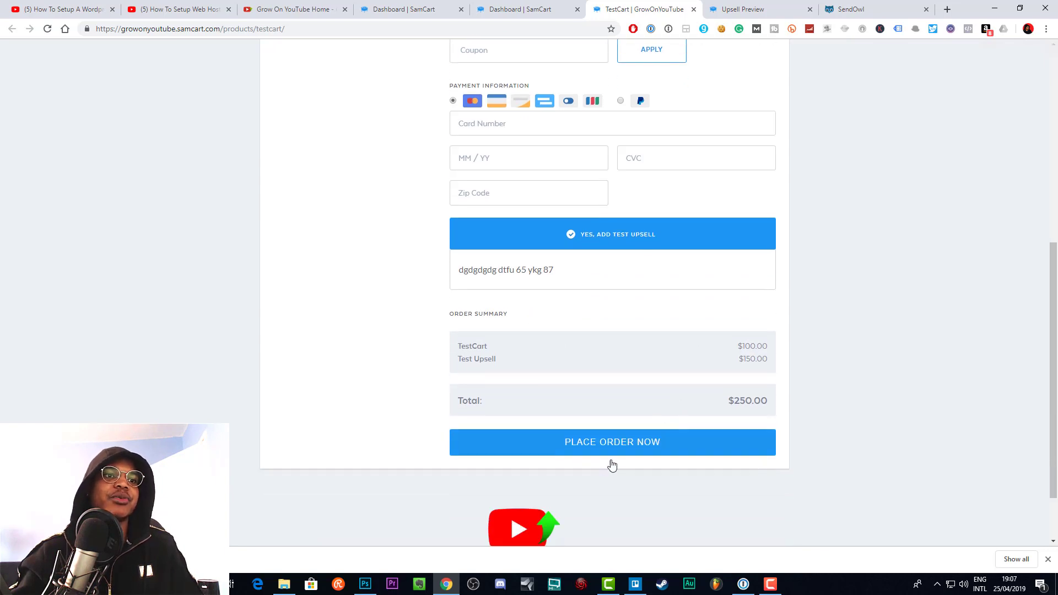
pyautogui.scroll(1, 614, 461)
pyautogui.click(569, 288)
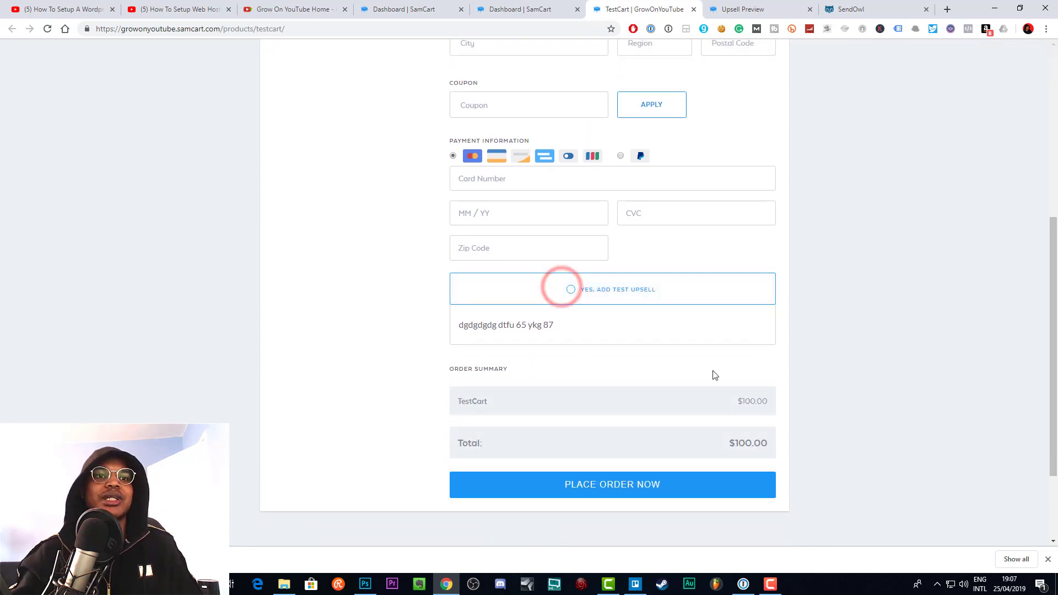
# Step: Look over the checkout page from the contact information down to the order bump and order total
pyautogui.scroll(1, 661, 326)
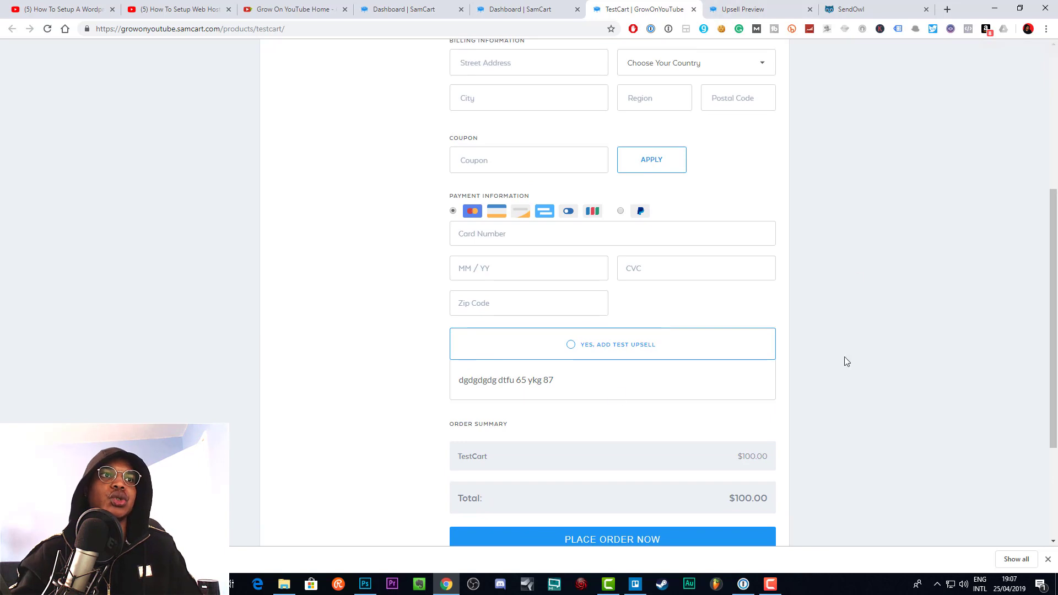
pyautogui.scroll(2, 524, 312)
pyautogui.click(842, 225)
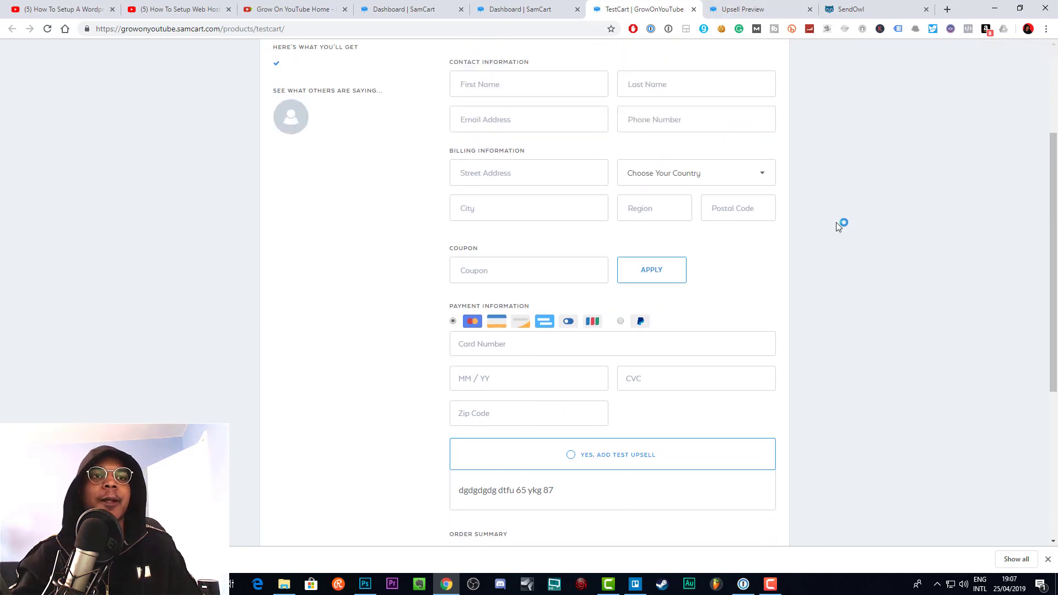
pyautogui.scroll(-1, 785, 303)
pyautogui.scroll(-1, 785, 303)
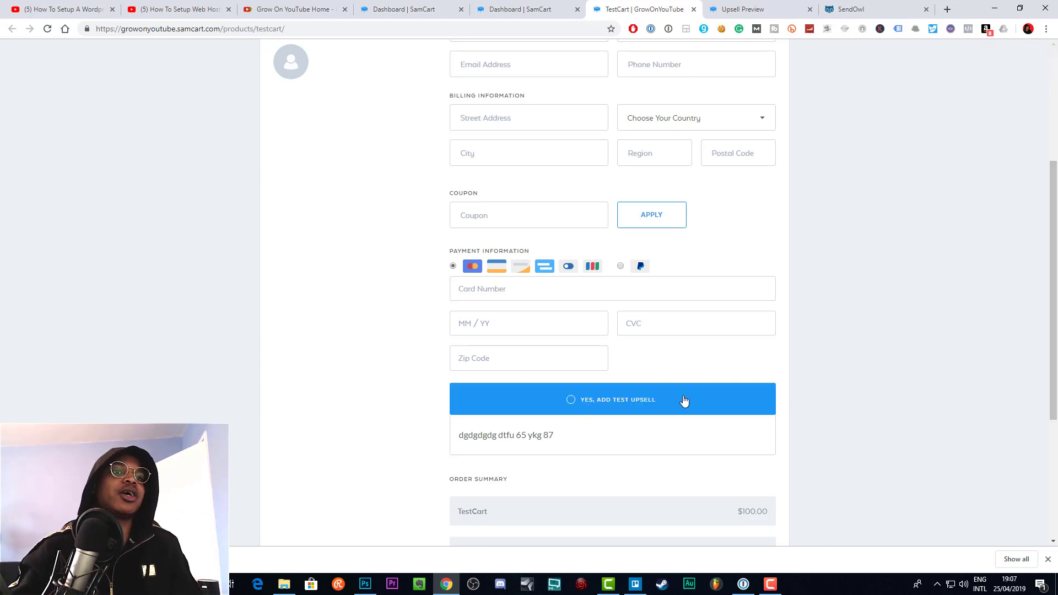
pyautogui.scroll(-3, 832, 382)
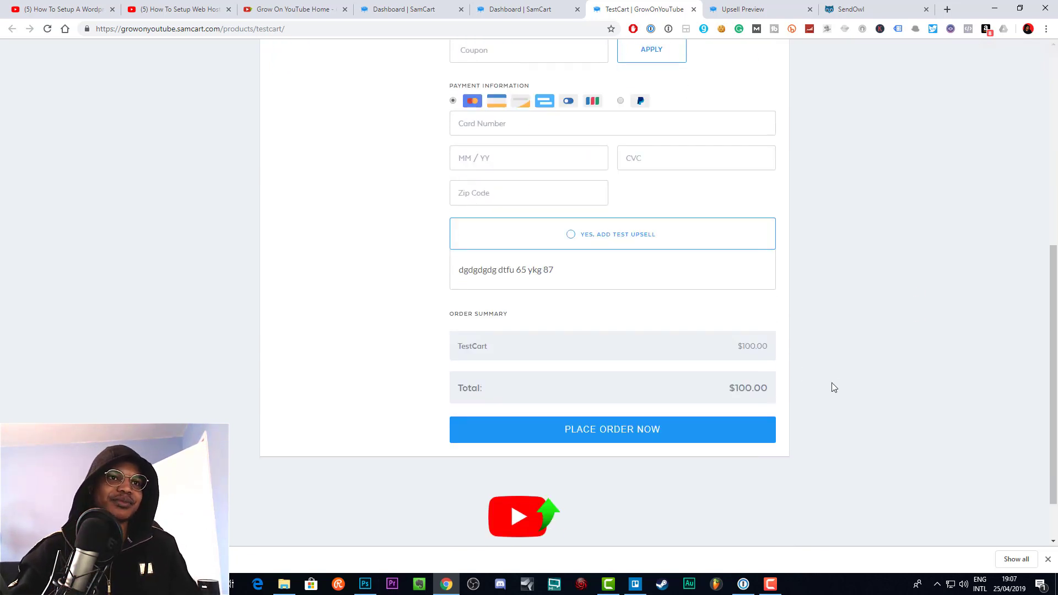
# Step: Return to the TestCart product's upsell settings and save them again
pyautogui.click(506, 10)
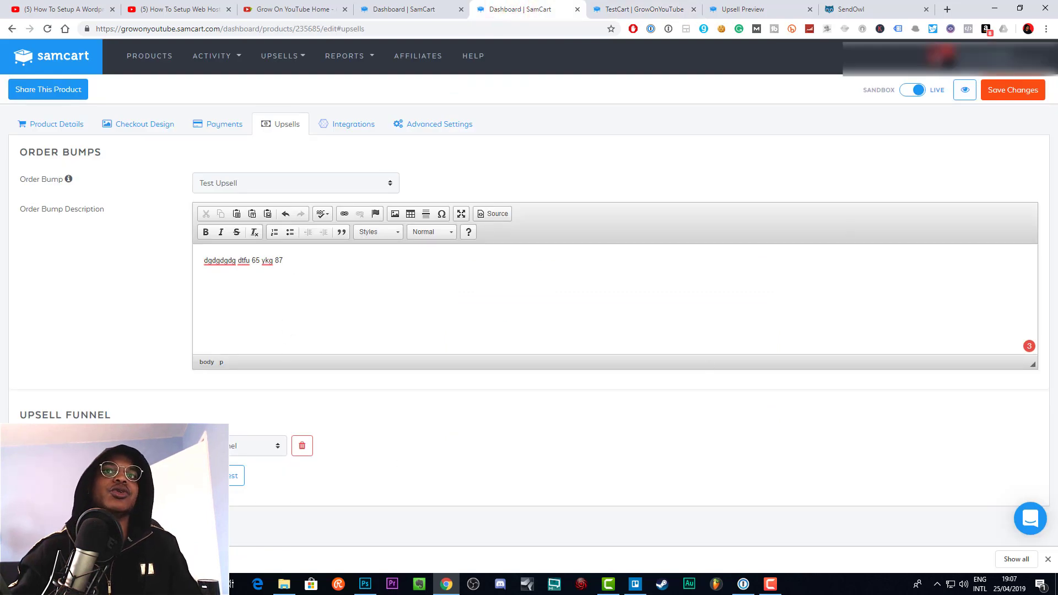
pyautogui.click(1010, 99)
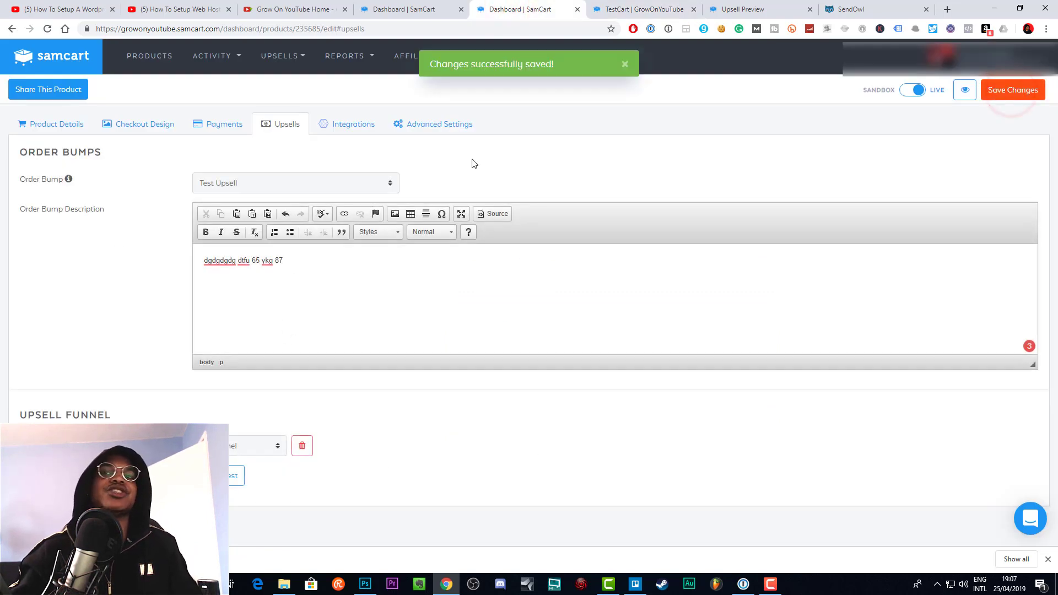